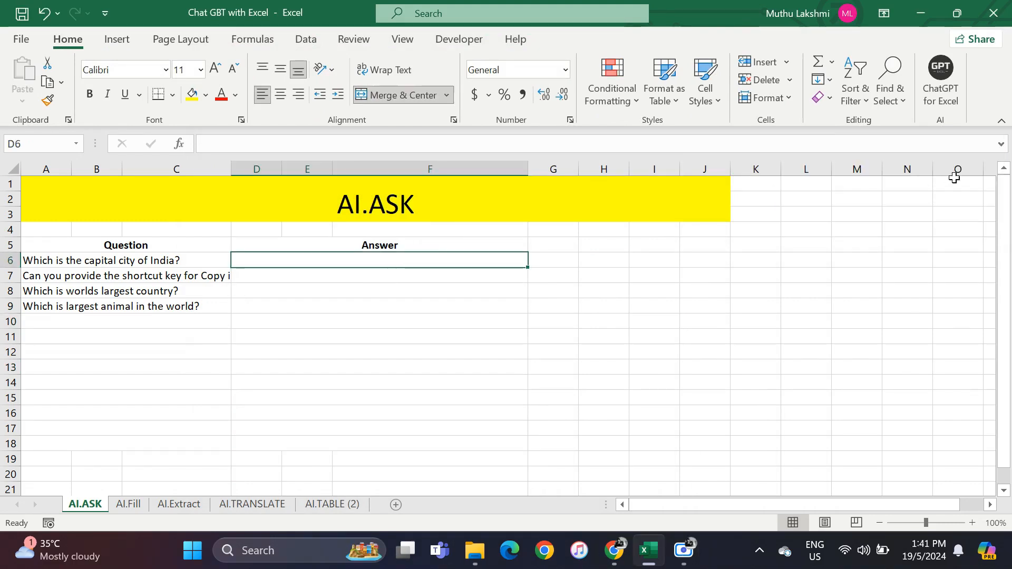
Examine the available AI functions by starting a formula with =ai in cell I6, leaving the cell empty.
click(645, 259)
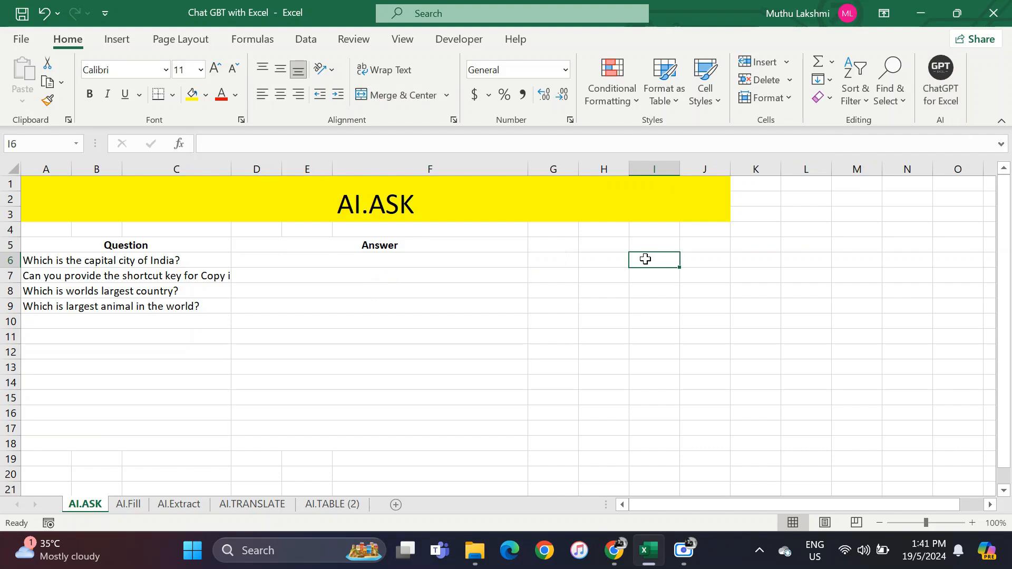
text(=)
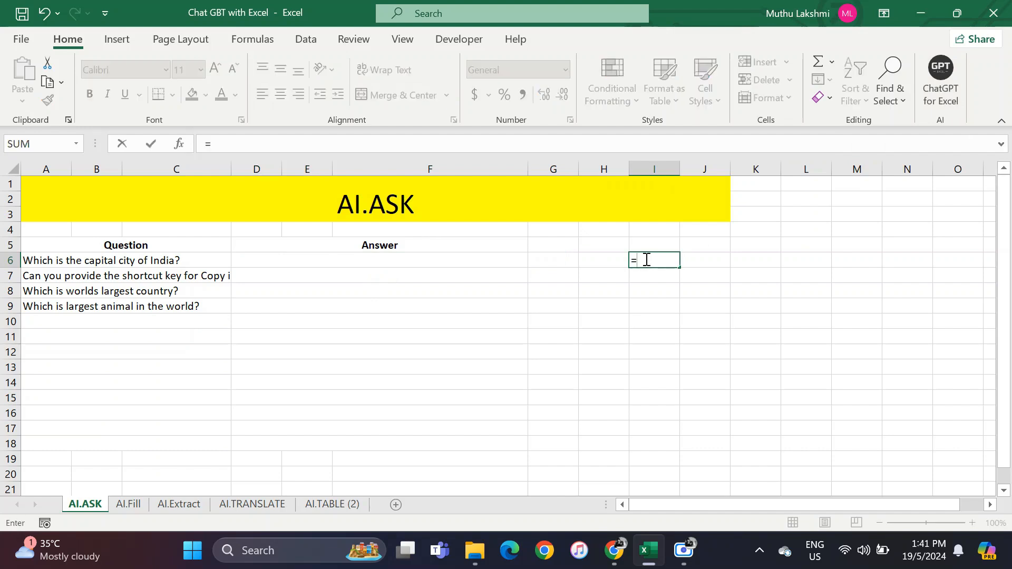
text(ai)
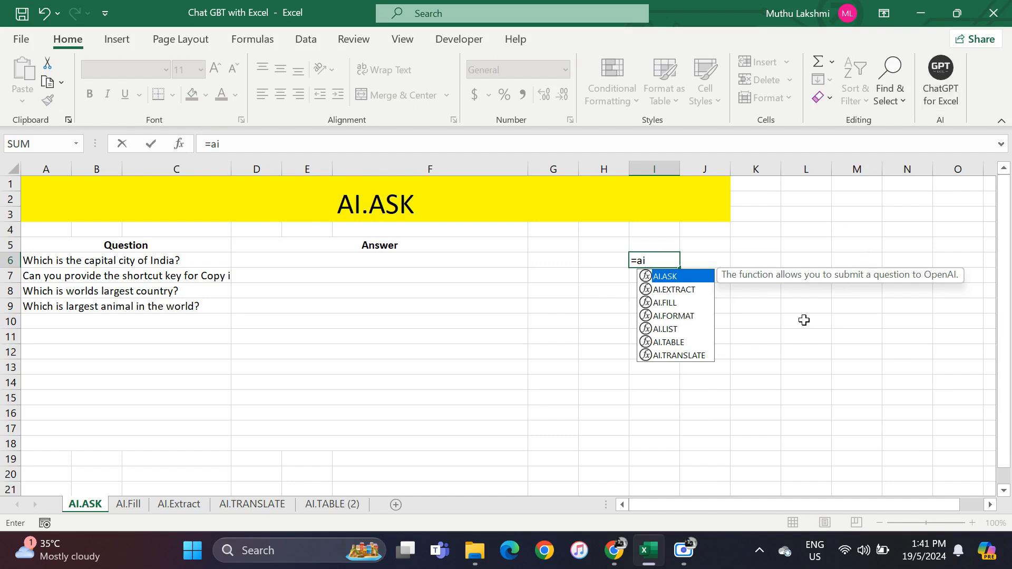
key(Escape)
key(Escape)
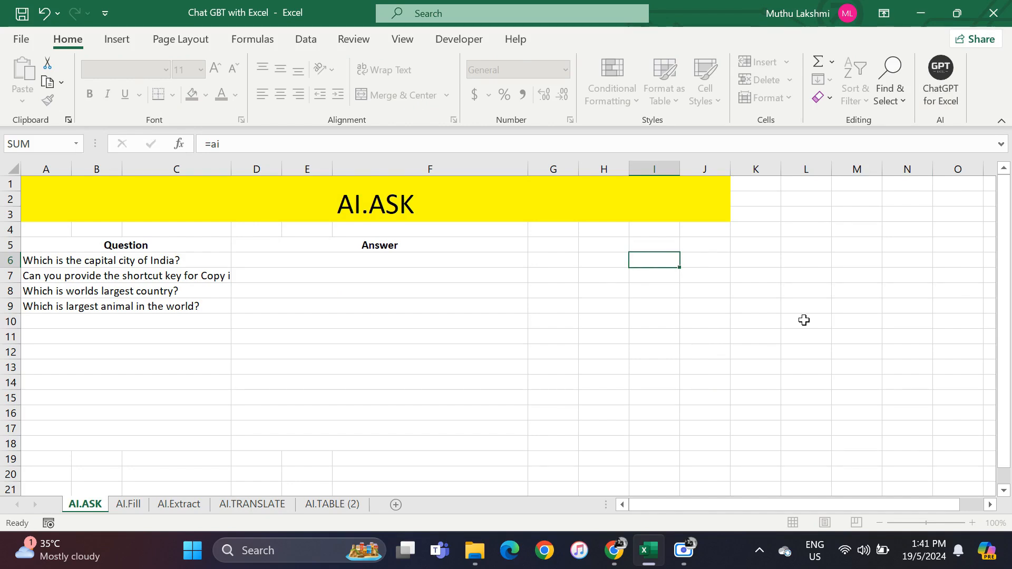
Answer the first question by entering =AI.ASK(A6) in cell D6 of the Answer column.
click(581, 338)
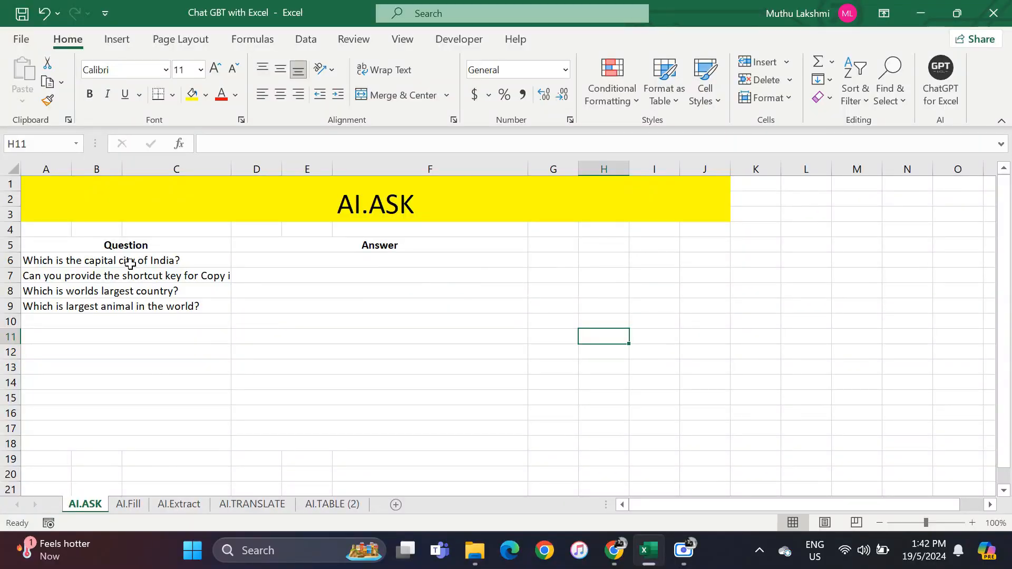
drag(130, 263, 131, 388)
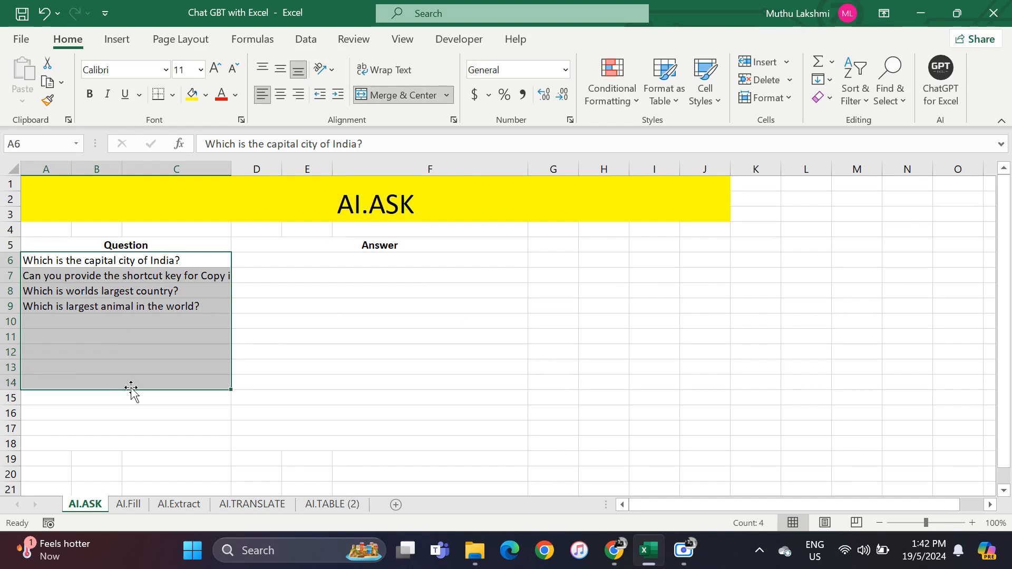
click(244, 259)
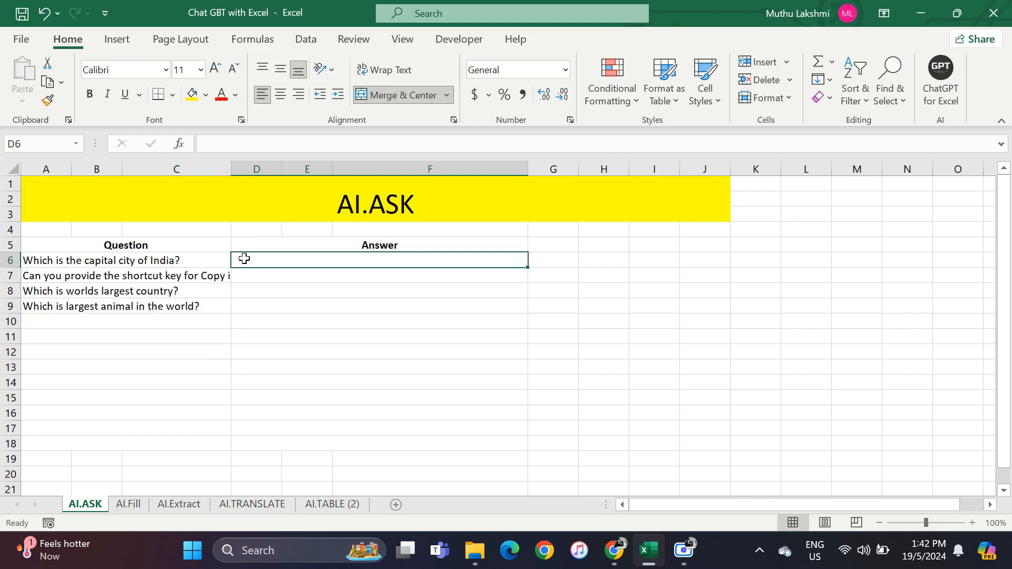
text(=ai)
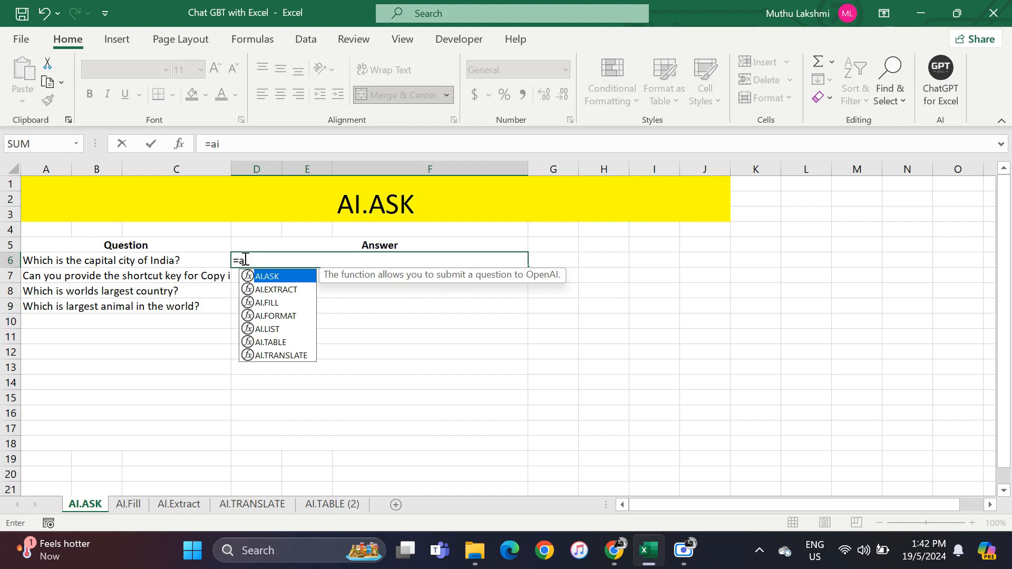
text(.ask)
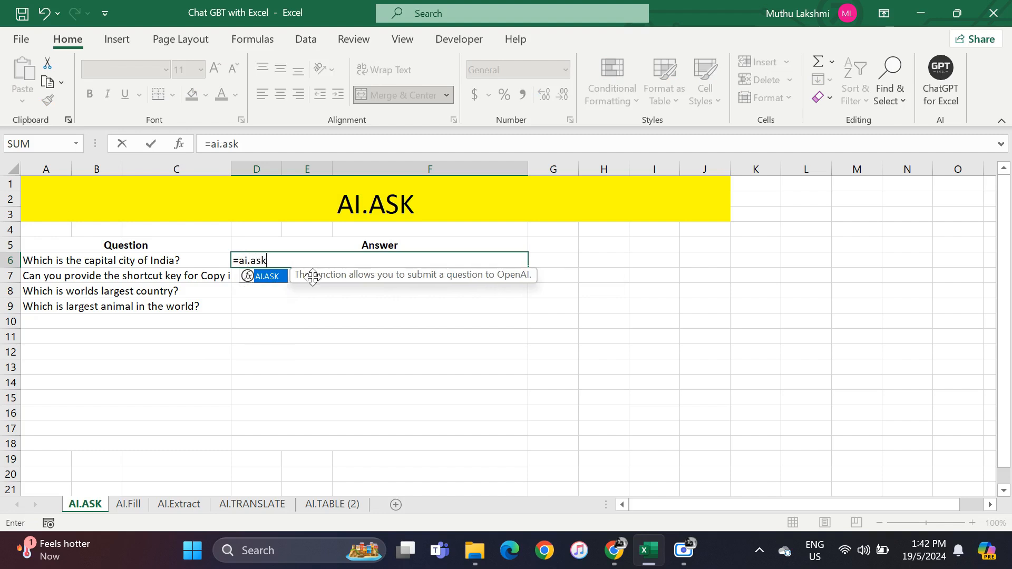
key(Tab)
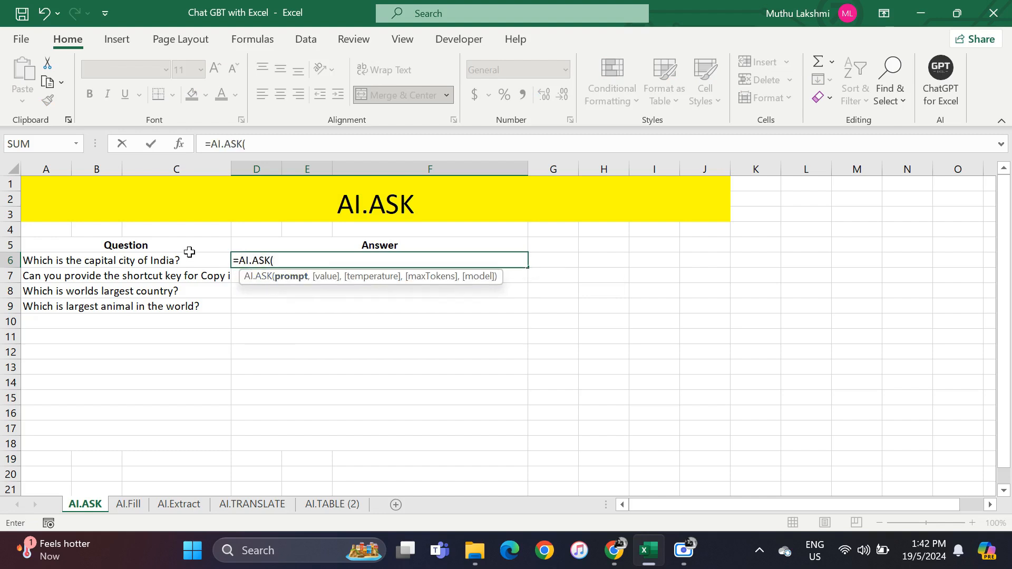
click(153, 260)
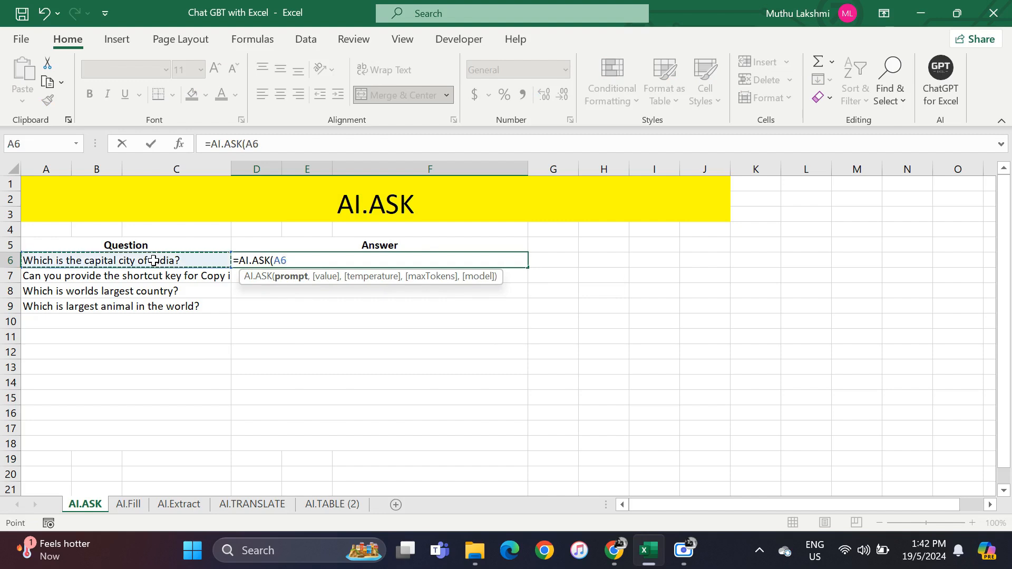
key(Return)
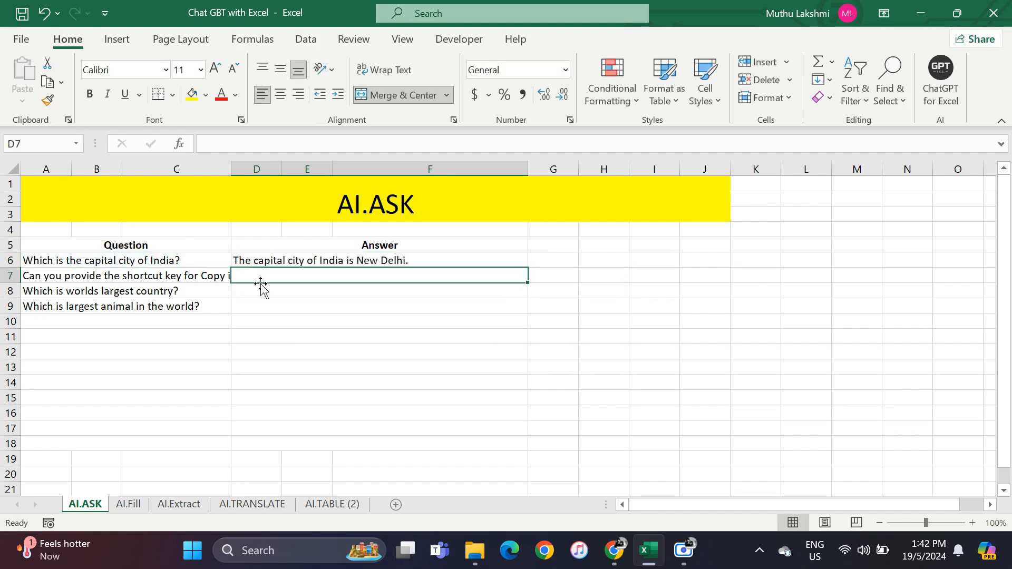
Fill the AI.ASK formula from D6 down through D9 to answer the remaining questions.
click(316, 260)
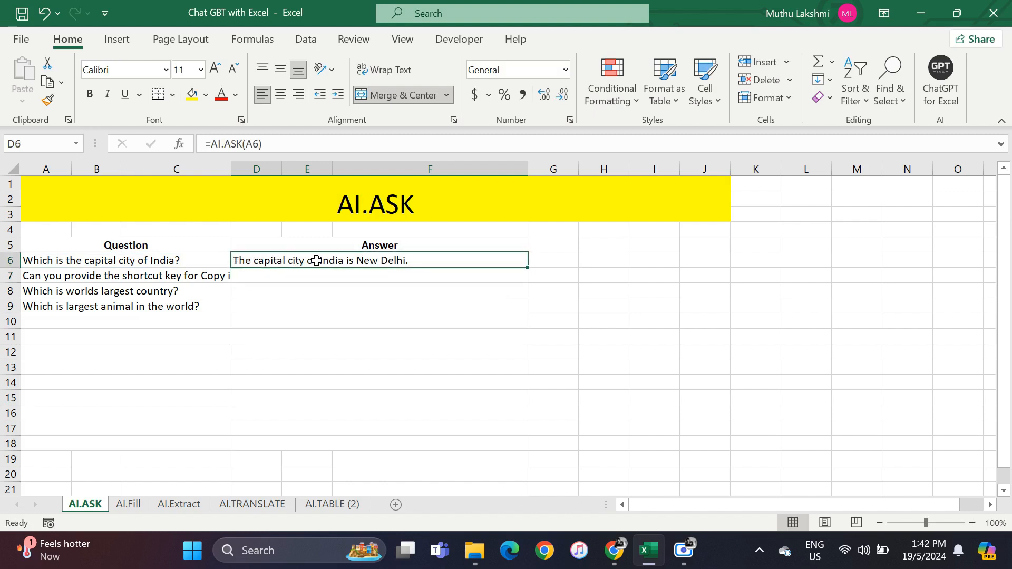
drag(316, 260, 307, 307)
key(ctrl+d)
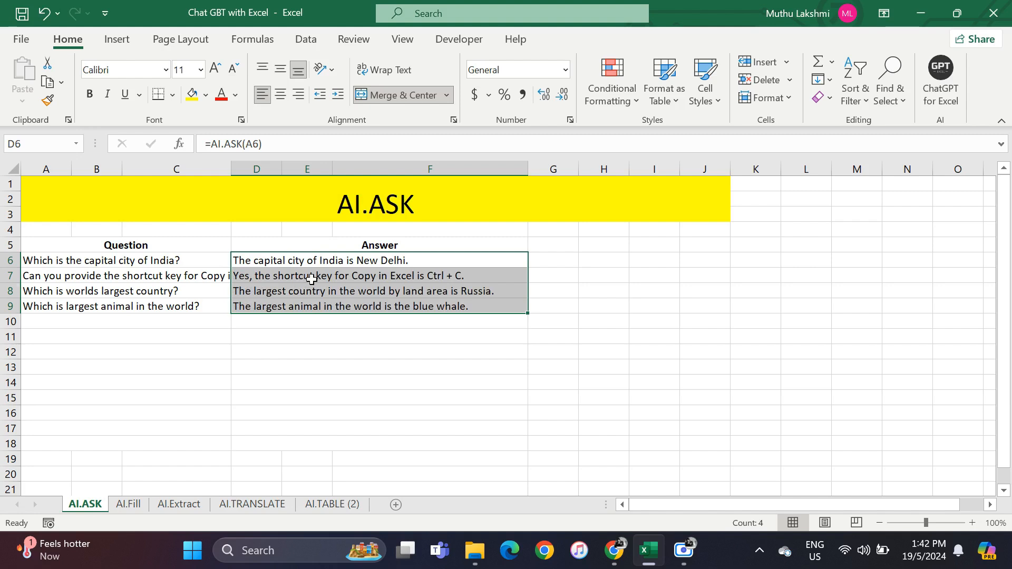
Review the filled formulas in D7 and D9, comparing the last answer with its question in A9.
click(311, 279)
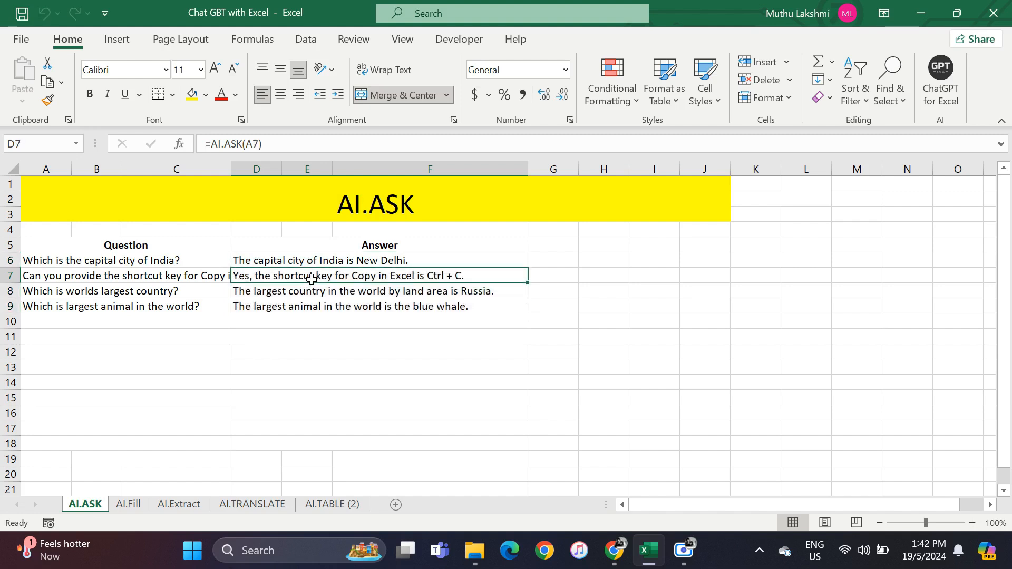
click(304, 310)
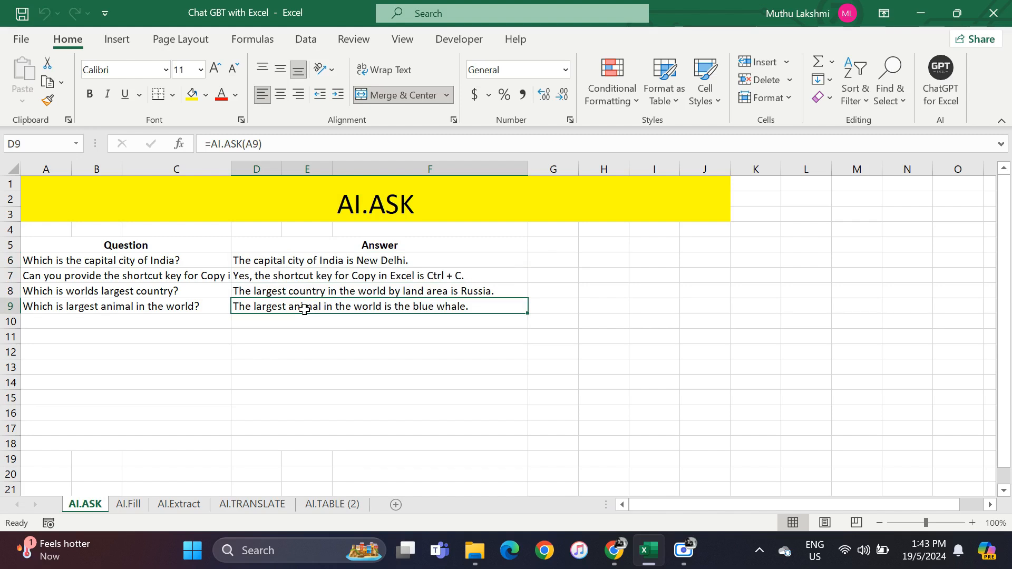
click(191, 308)
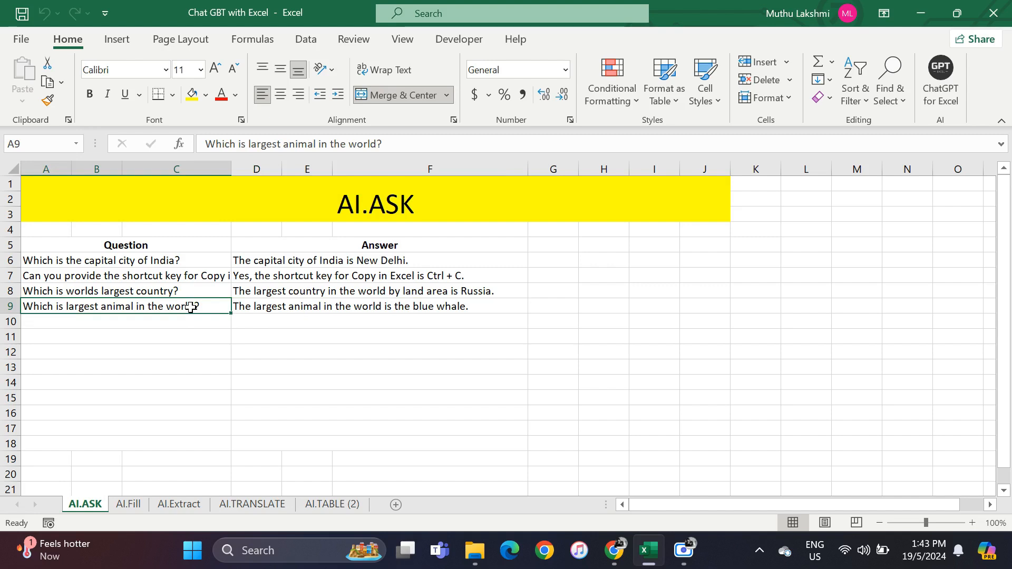
click(269, 303)
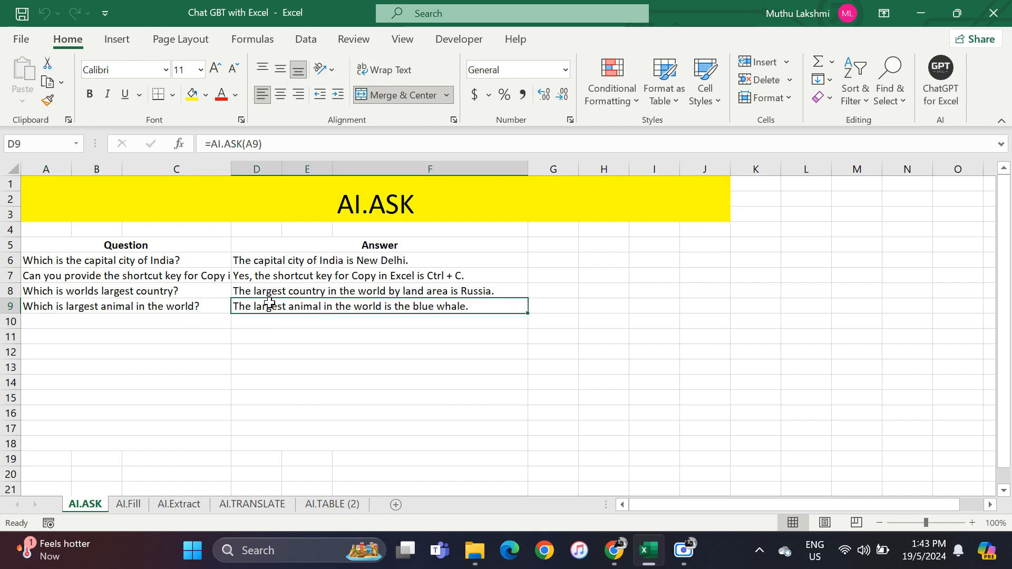
click(169, 307)
click(274, 311)
click(161, 301)
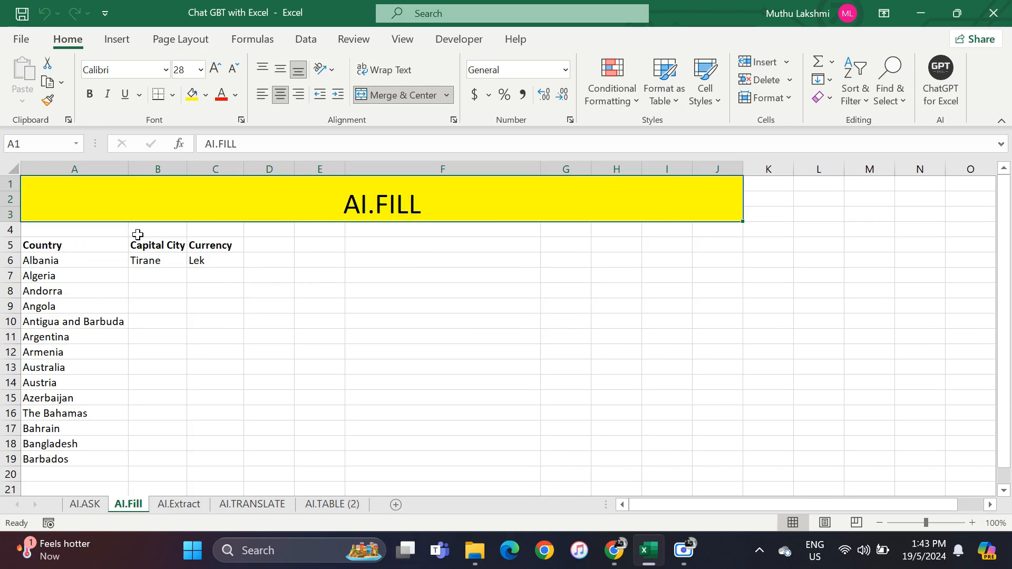
Fill the missing capitals and currencies on the AI.Fill sheet by entering =AI.FILL(A5:C6,A7:A19) in B7.
drag(79, 248, 227, 458)
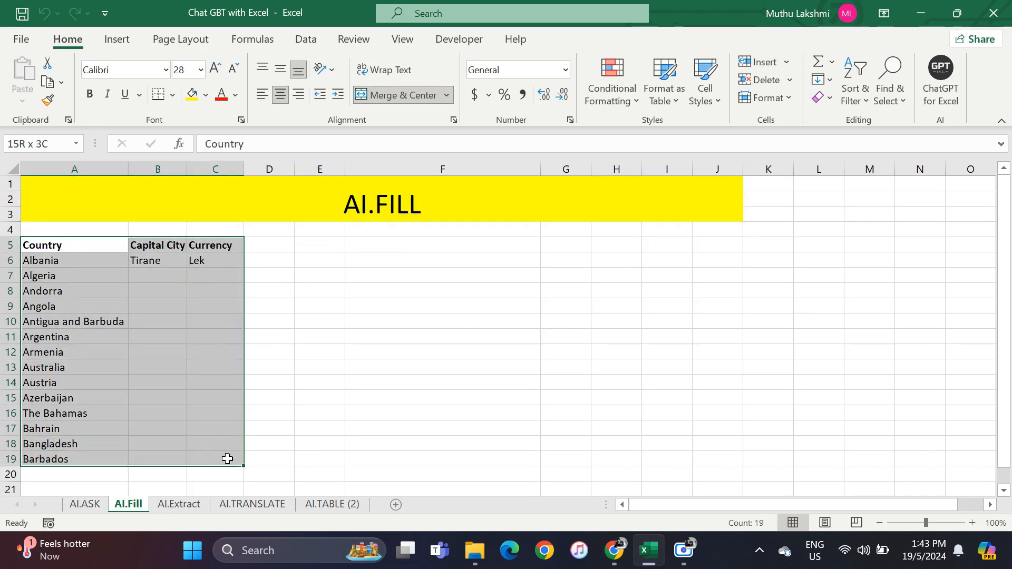
drag(153, 271, 223, 463)
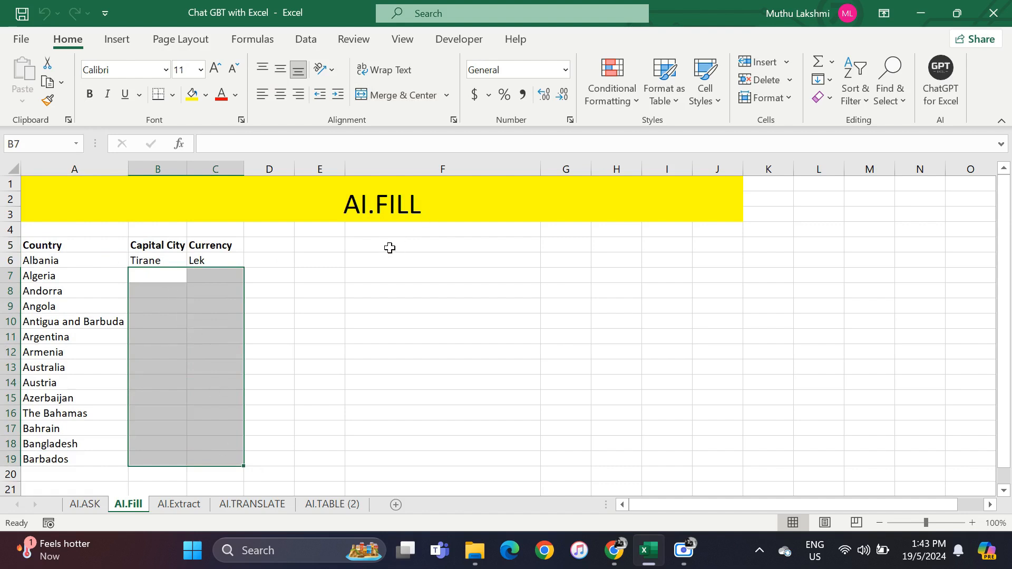
click(144, 275)
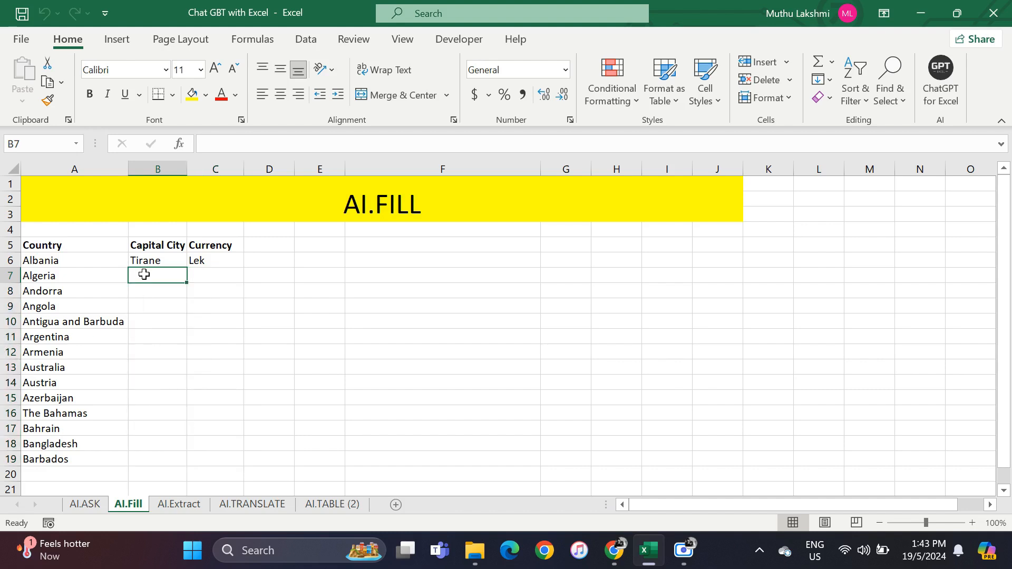
text(=a)
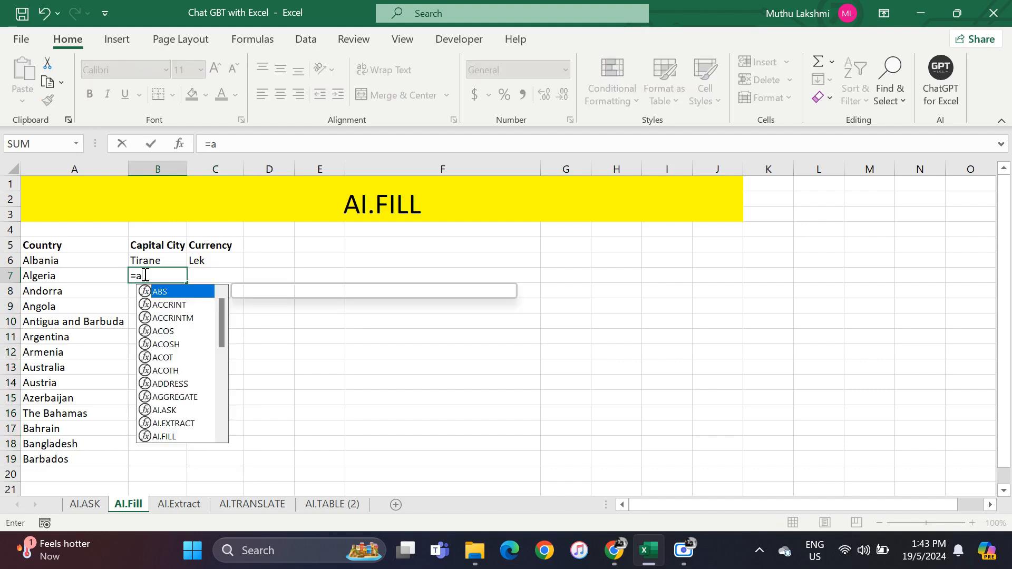
text(i.fi)
key(Tab)
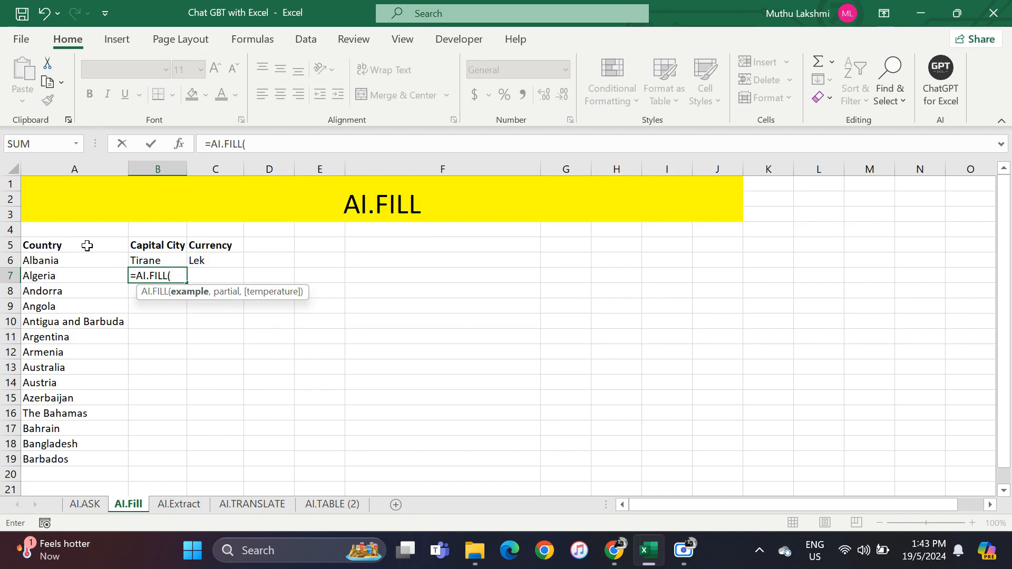
drag(87, 246, 211, 260)
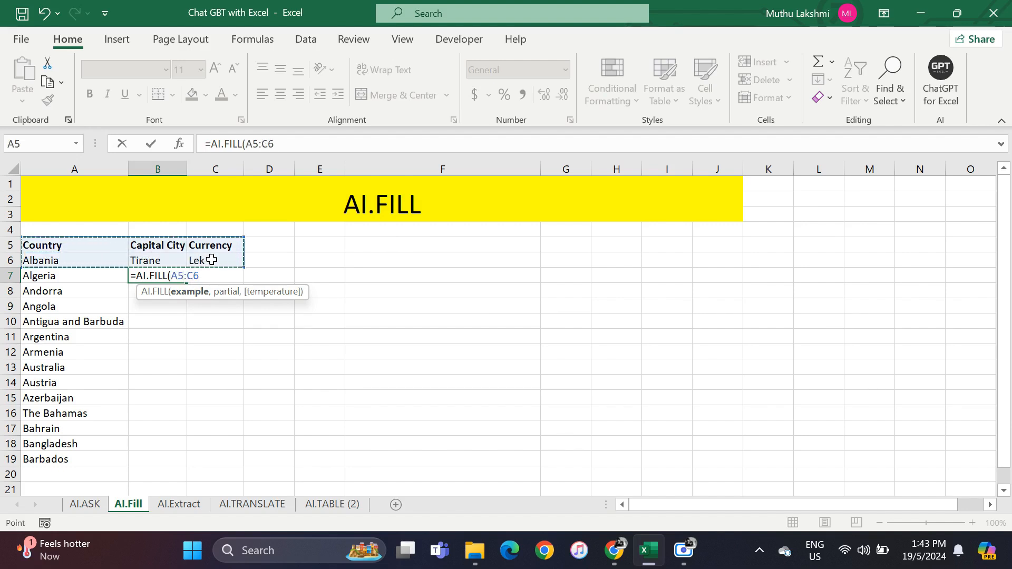
text(,)
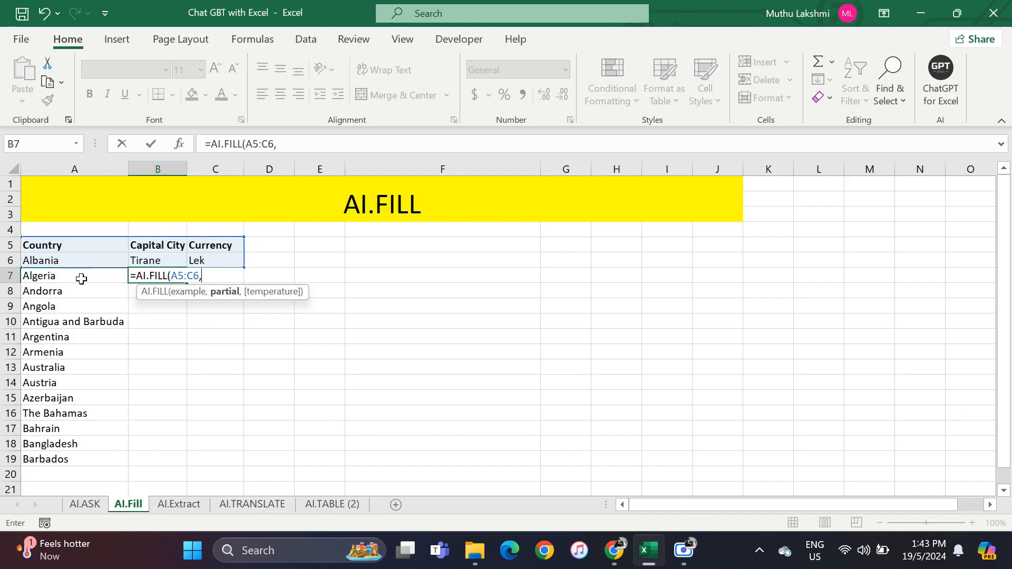
drag(78, 275, 71, 461)
key(Return)
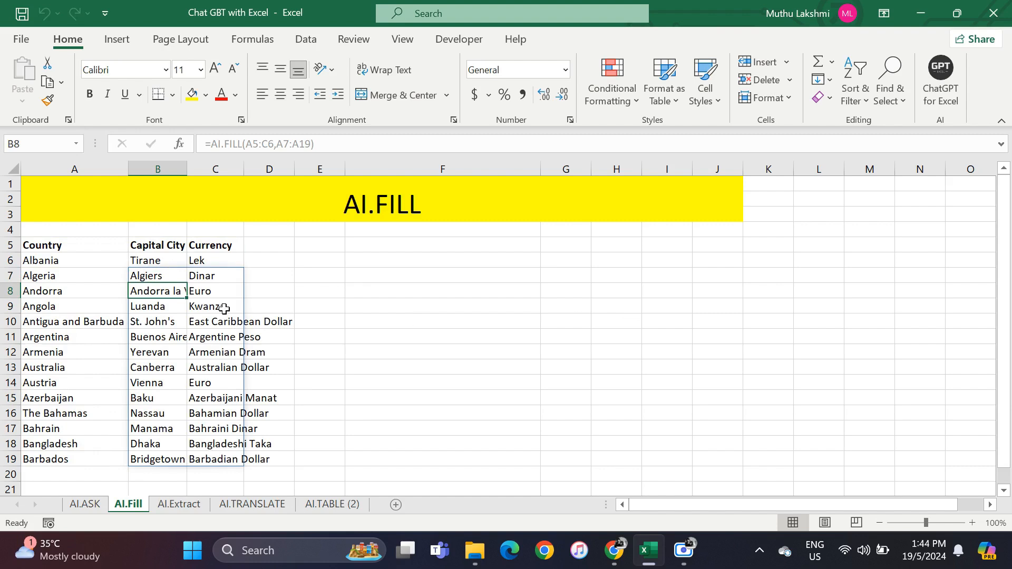
click(169, 277)
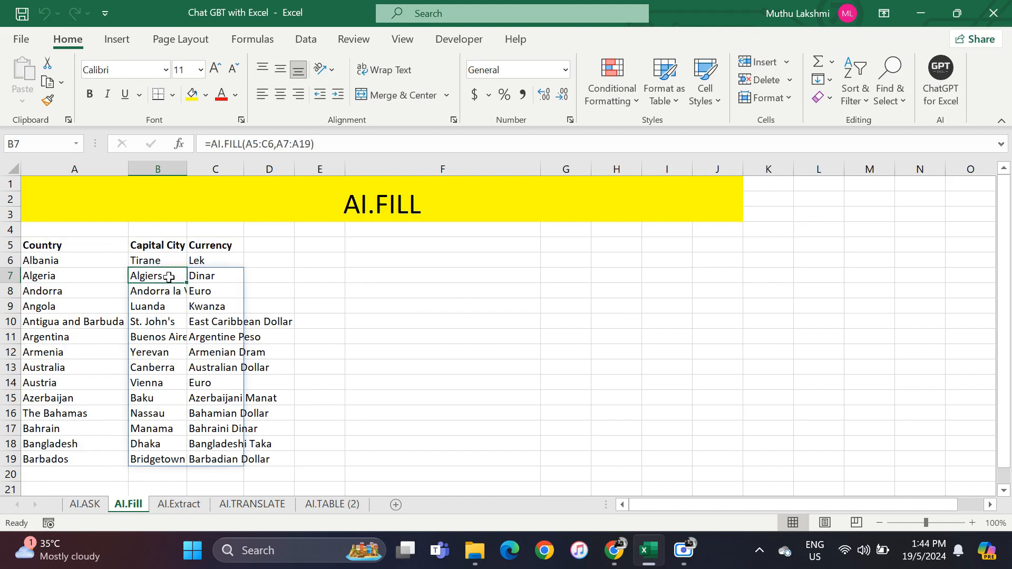
click(211, 340)
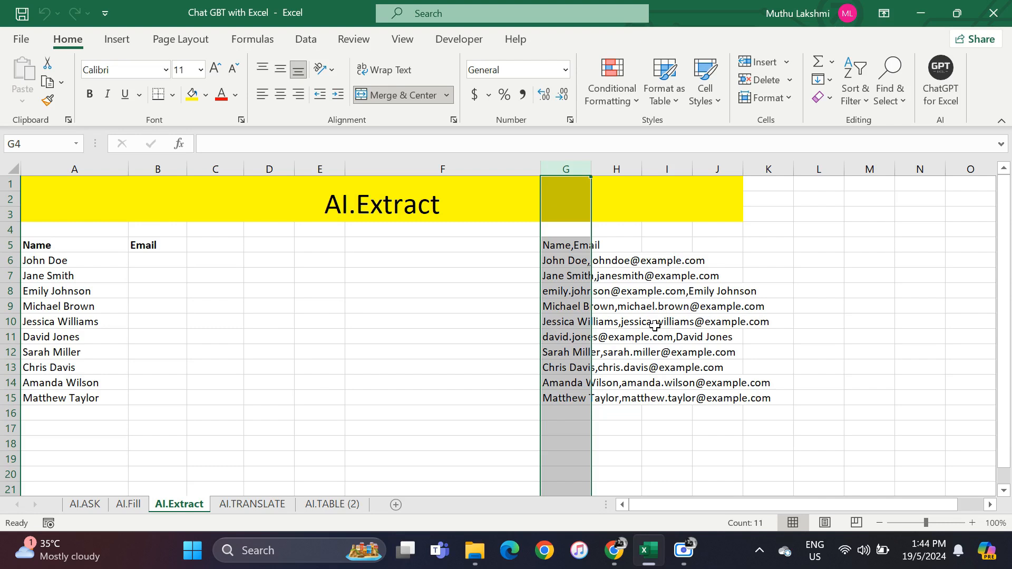
Clear the existing extracted entries below the Name header, A6:A16, on the AI.Extract sheet.
drag(81, 258, 59, 411)
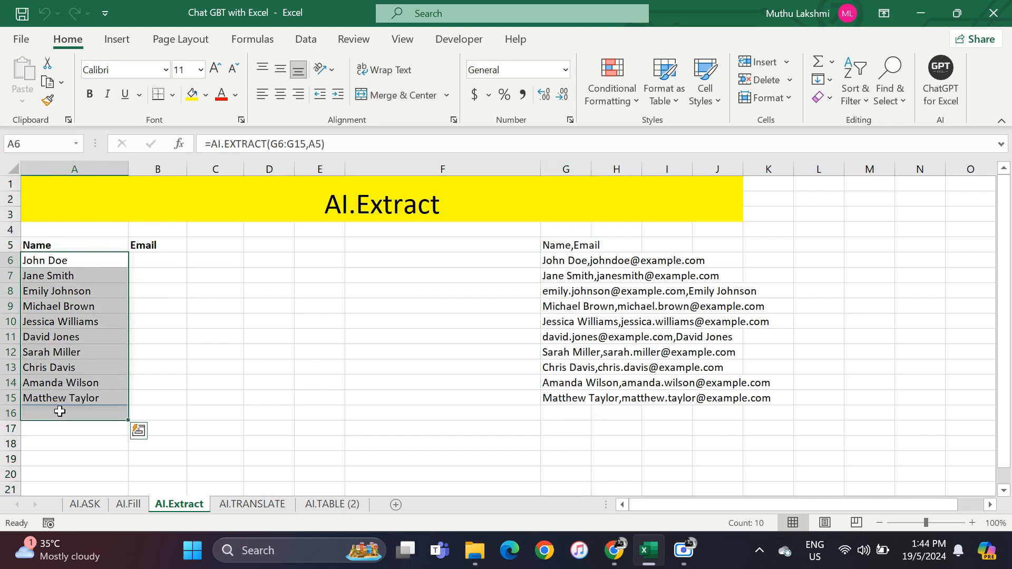
key(BackSpace)
key(Escape)
key(Delete)
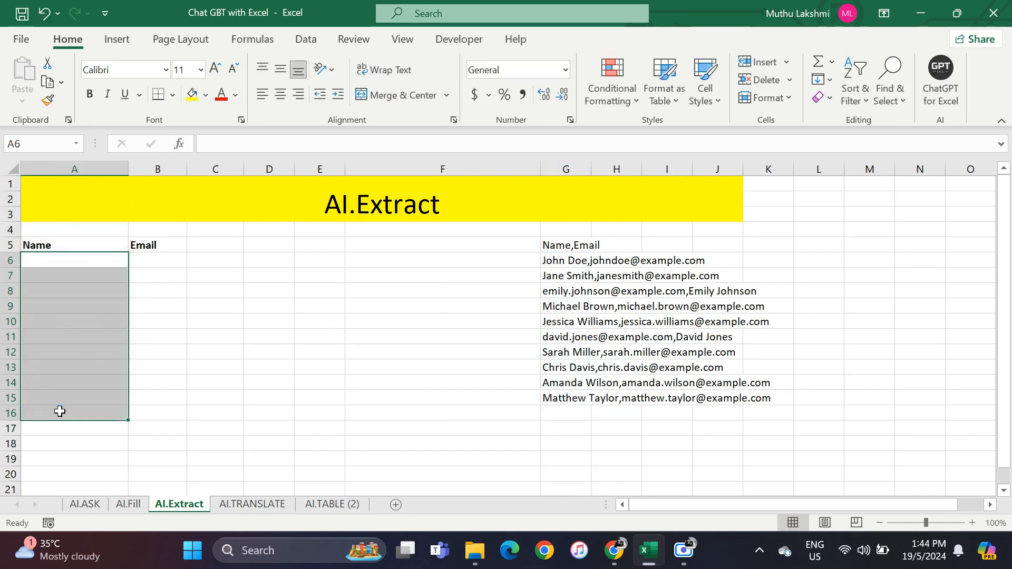
Extract the names from the combined Name,Email list by entering =AI.EXTRACT(G6:G15,A5) in A6.
click(55, 257)
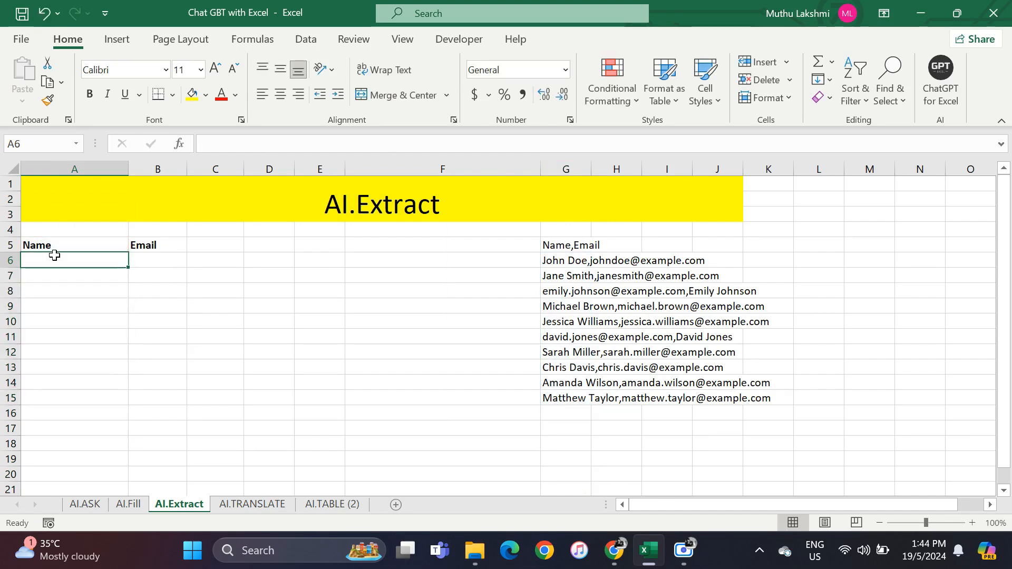
text(=ai)
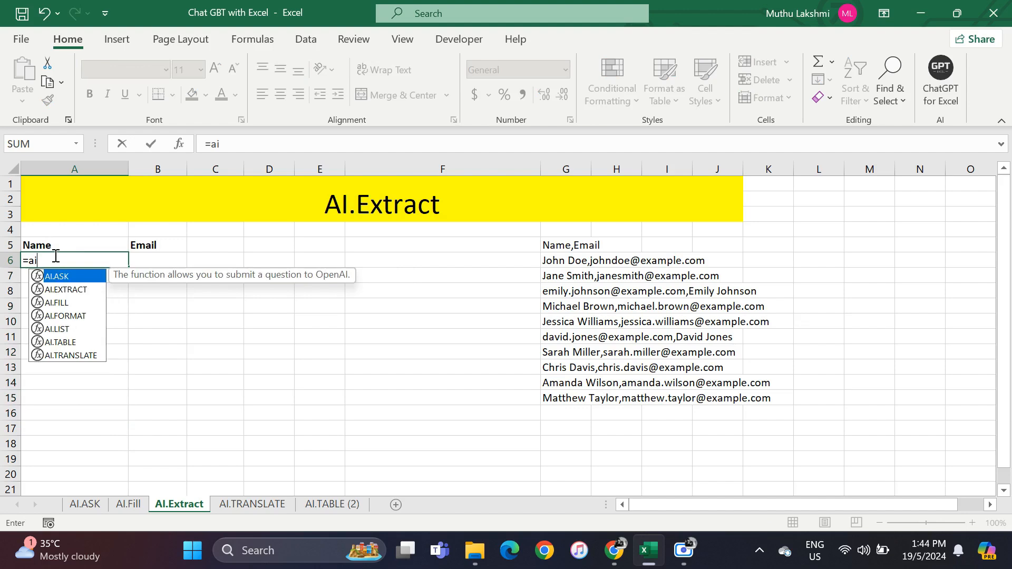
text(.ex)
key(Tab)
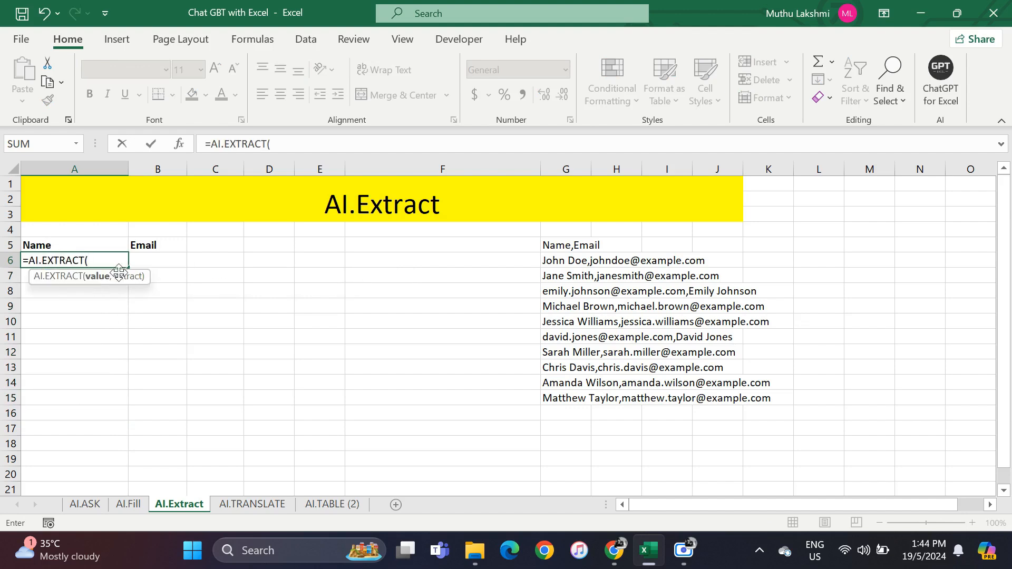
drag(557, 260, 561, 400)
text(,)
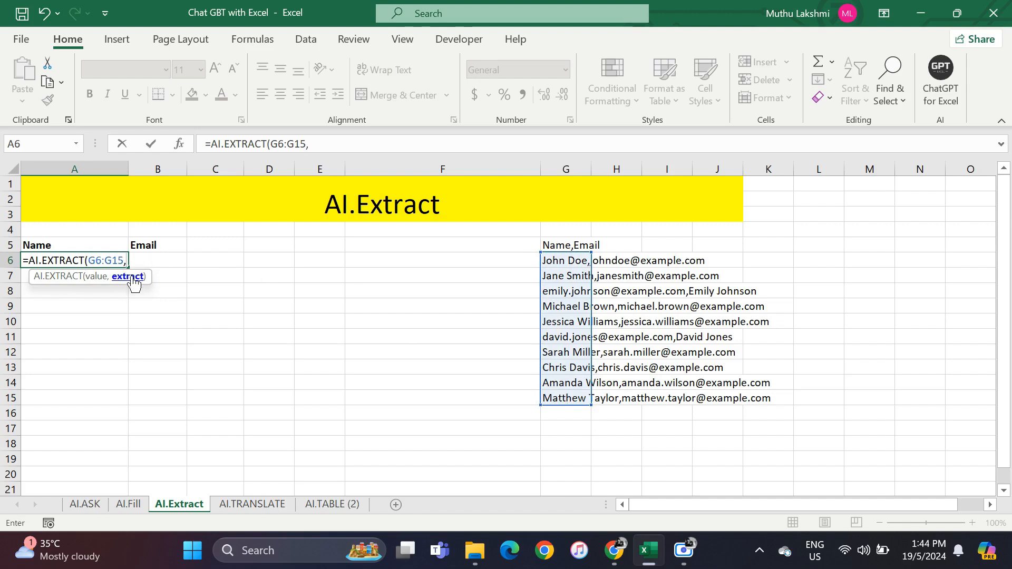
click(59, 247)
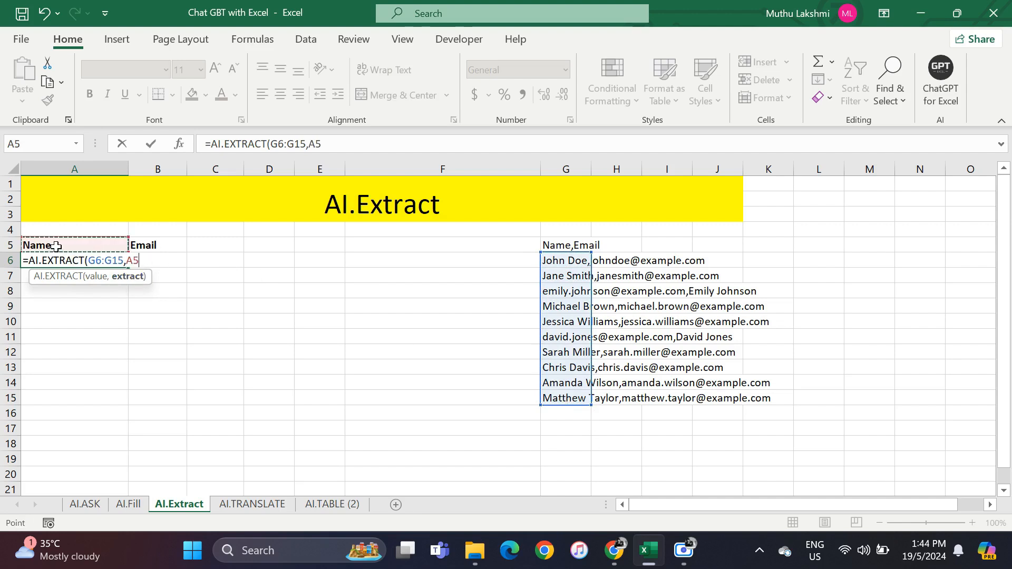
text())
key(Return)
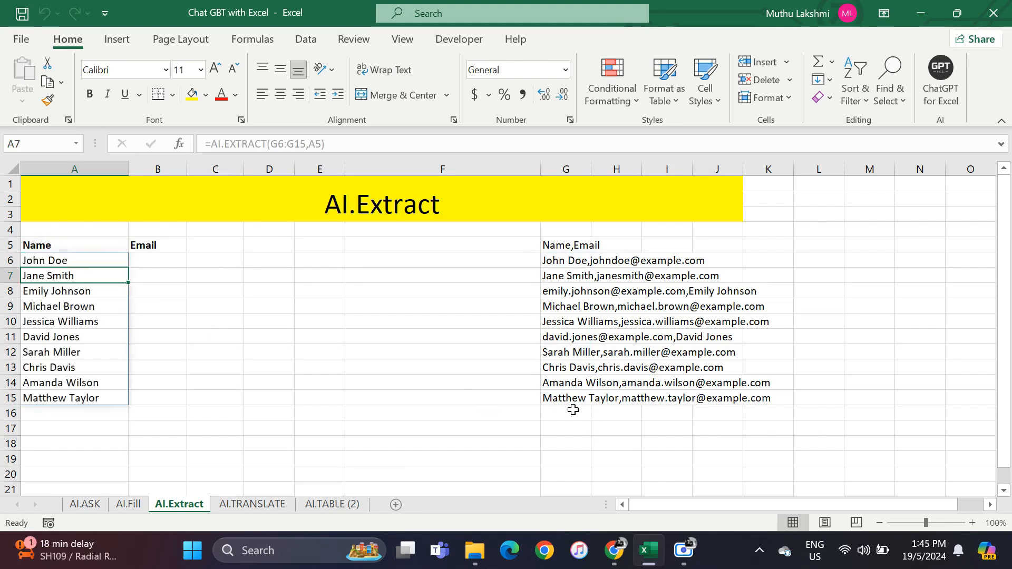
Extract the email addresses from the same list by entering =AI.EXTRACT(G6:G15,B5) in B6.
click(153, 261)
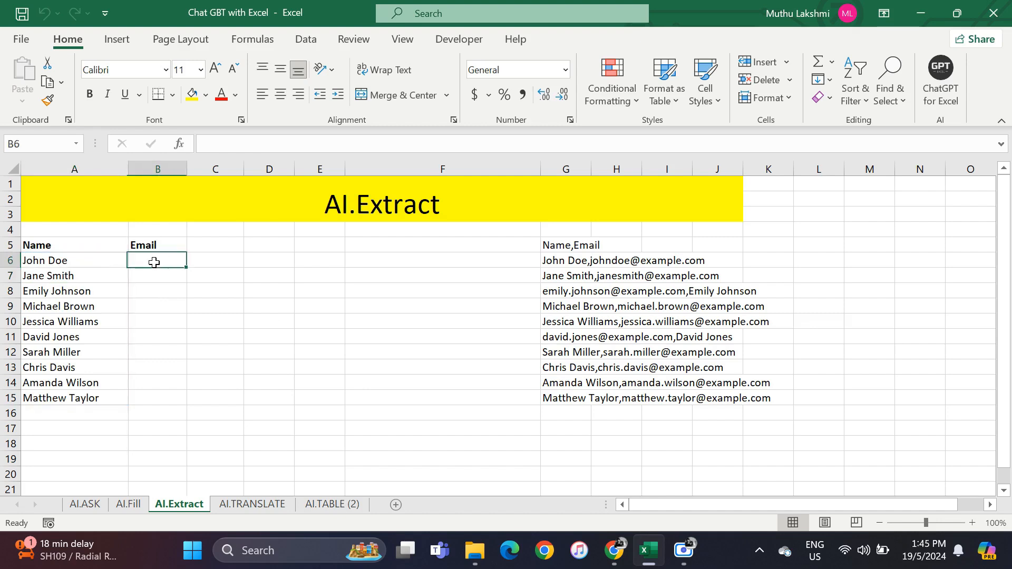
text(=e)
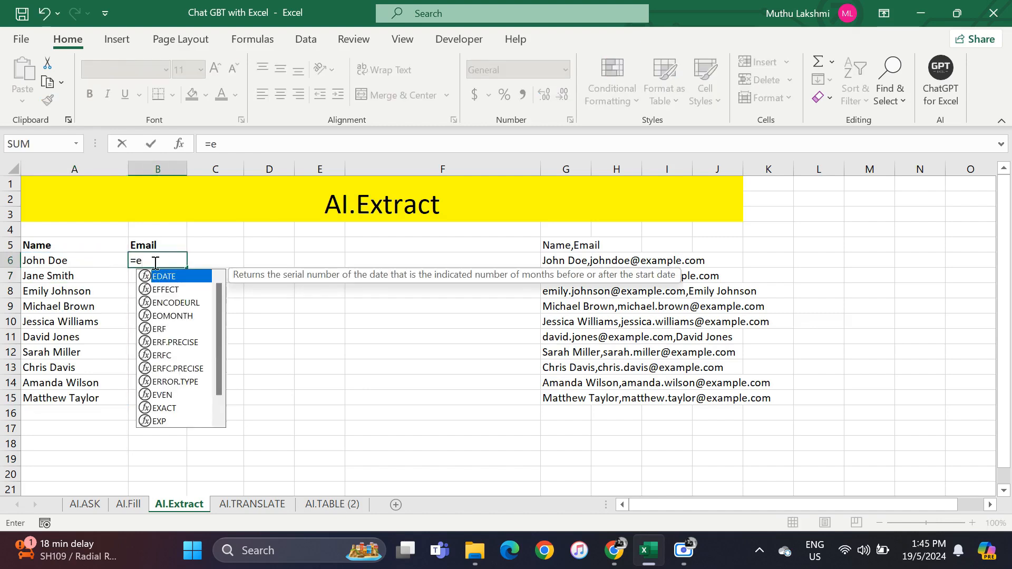
key(BackSpace)
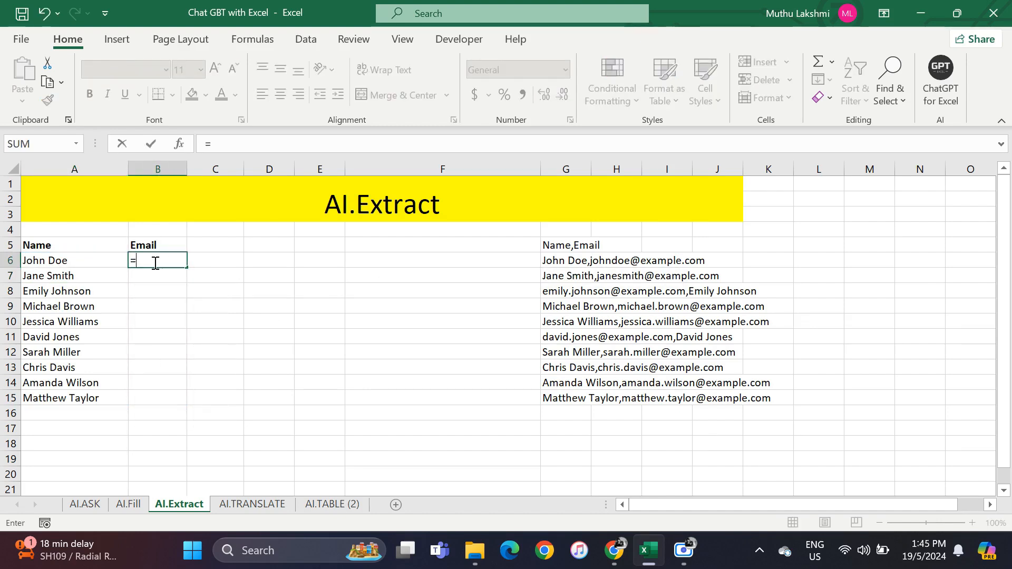
text(ai.ex)
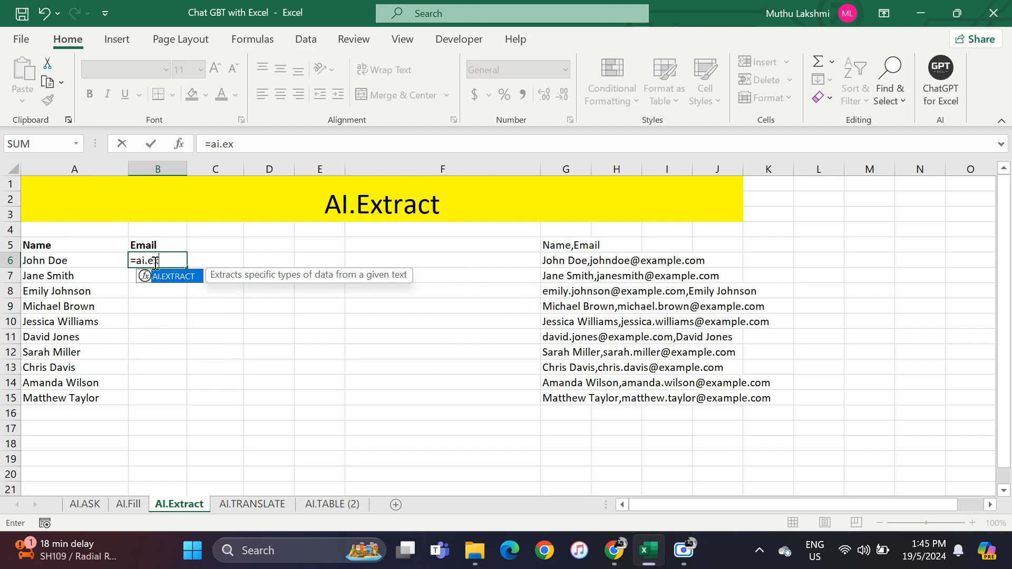
key(Tab)
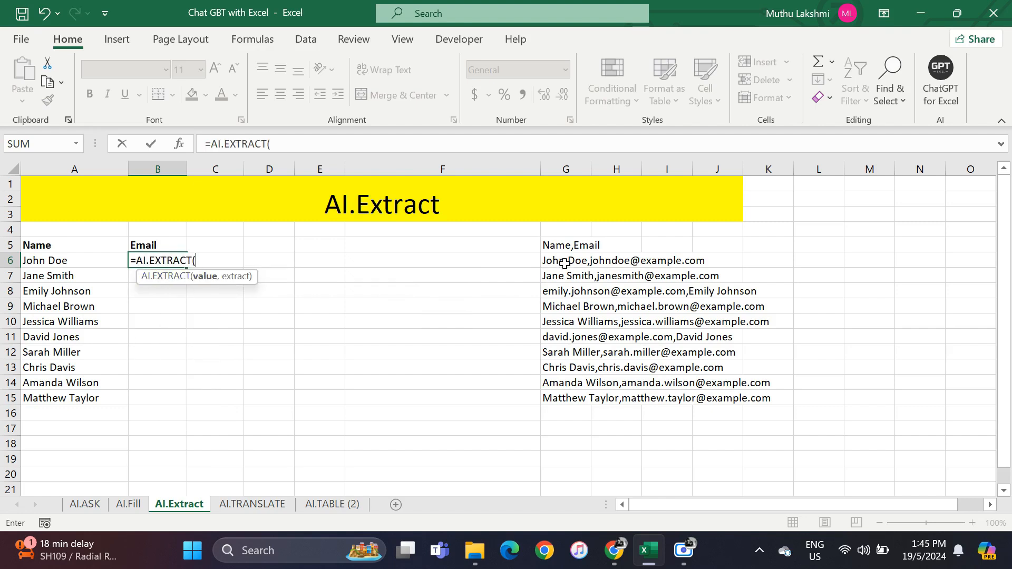
drag(563, 264, 557, 404)
text(,)
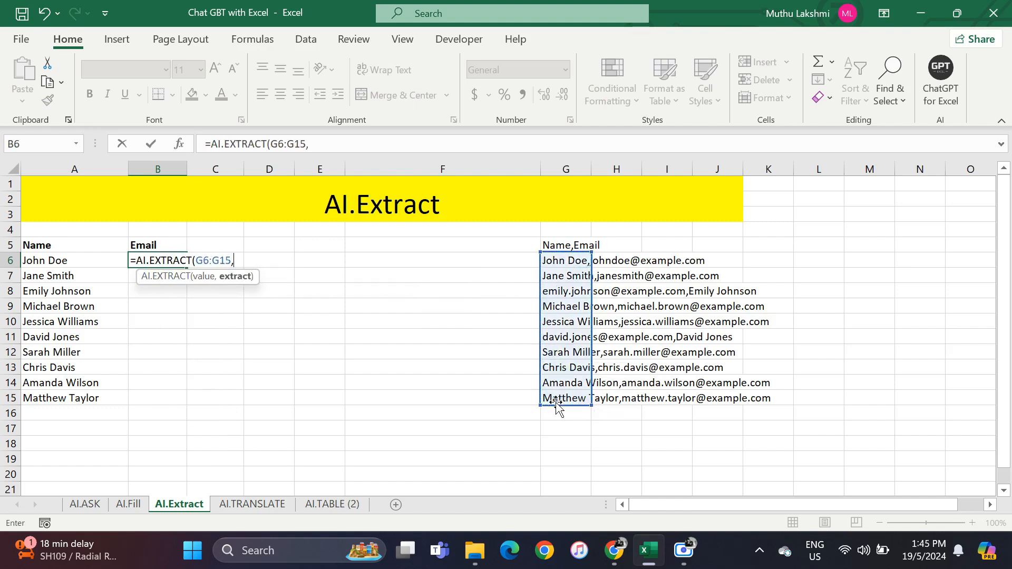
click(159, 245)
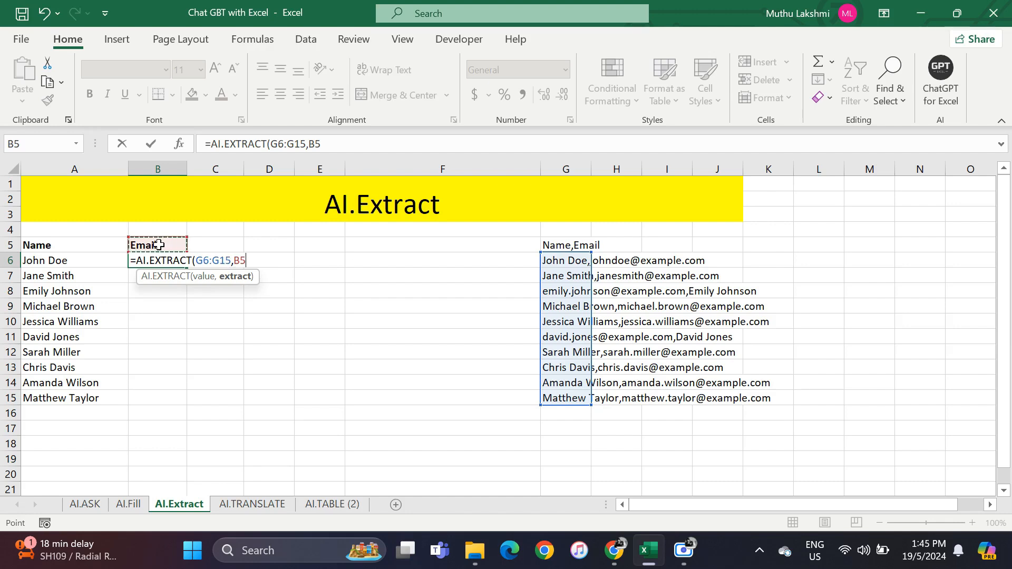
key(Return)
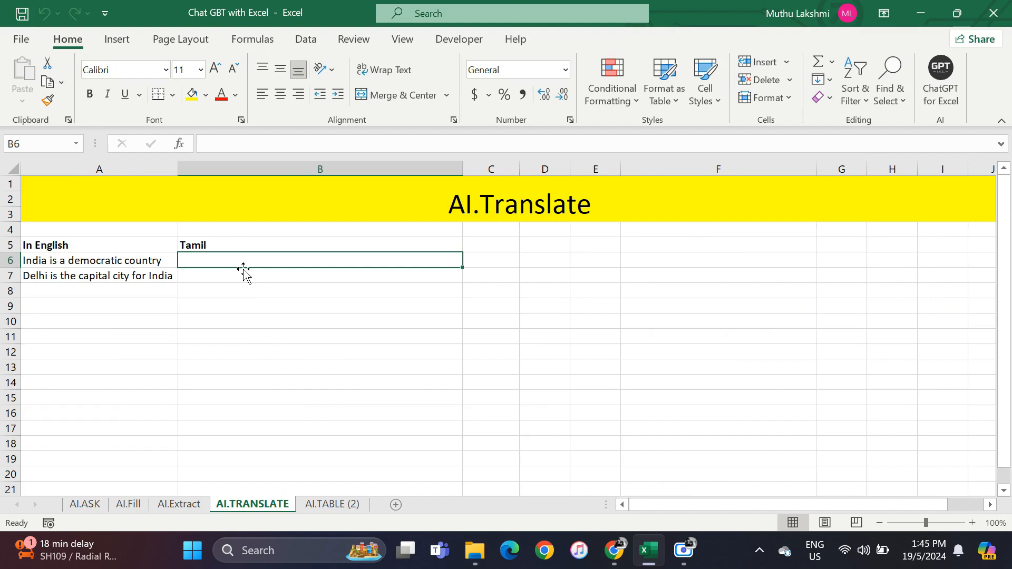
Translate the first English sentence into Tamil on the AI.TRANSLATE sheet by entering =AI.TRANSLATE(A6,B5) in B6.
text(=a)
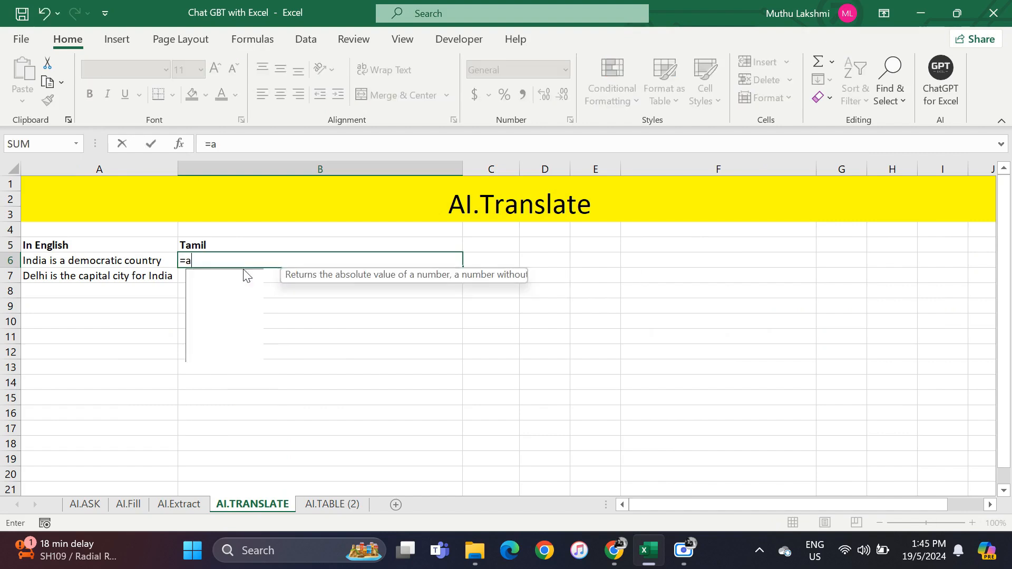
text(i.tr)
key(Tab)
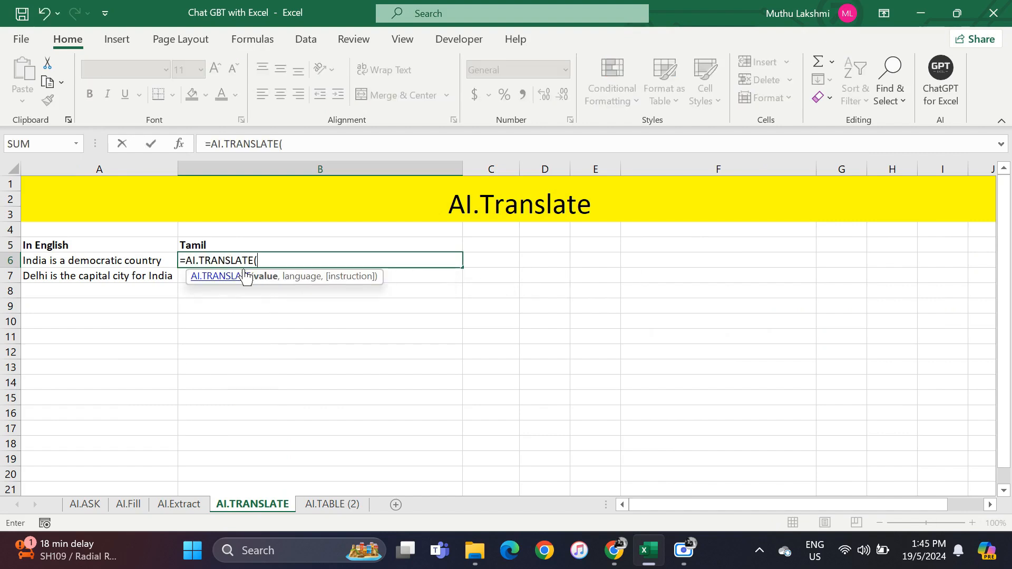
click(102, 256)
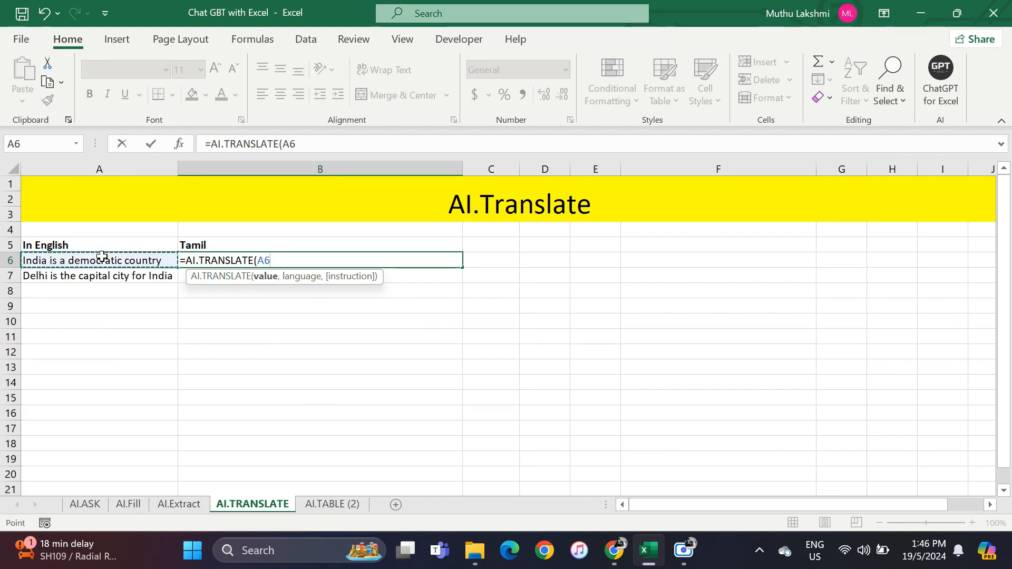
text(,)
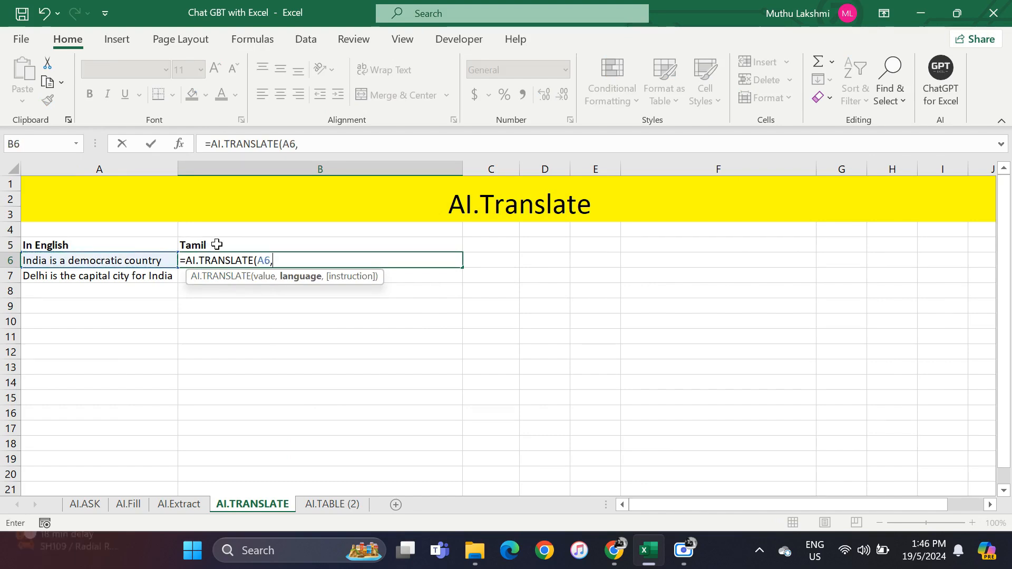
click(217, 244)
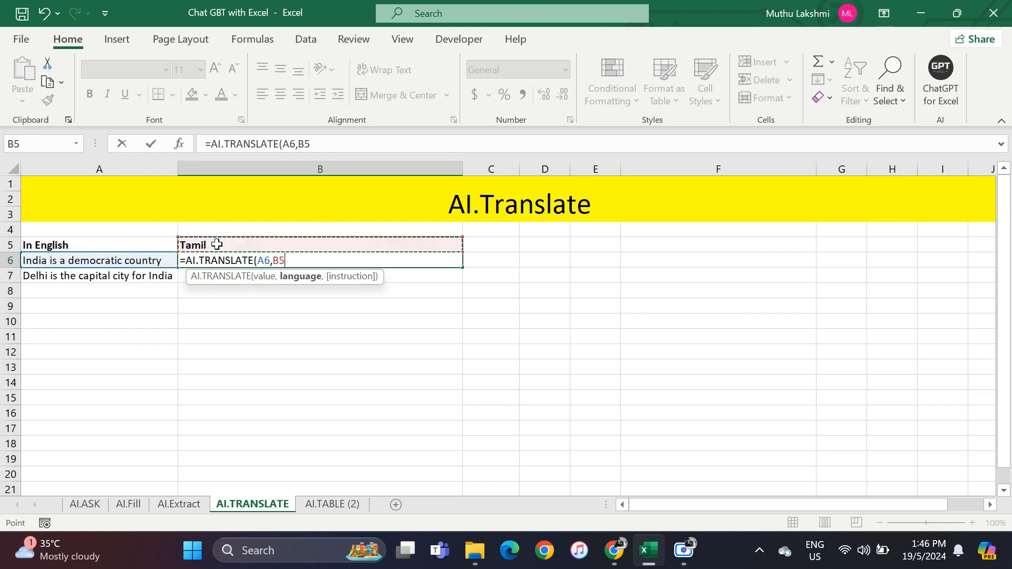
key(Return)
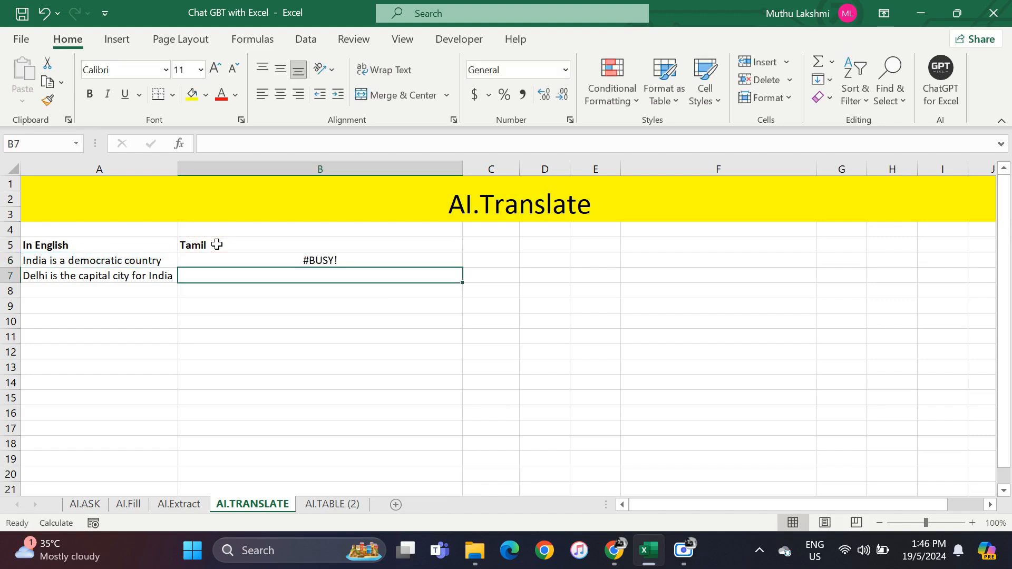
Fill the AI.TRANSLATE formula from B6 down to B7 and compare the translation with its English sentence in A7.
click(100, 260)
click(236, 258)
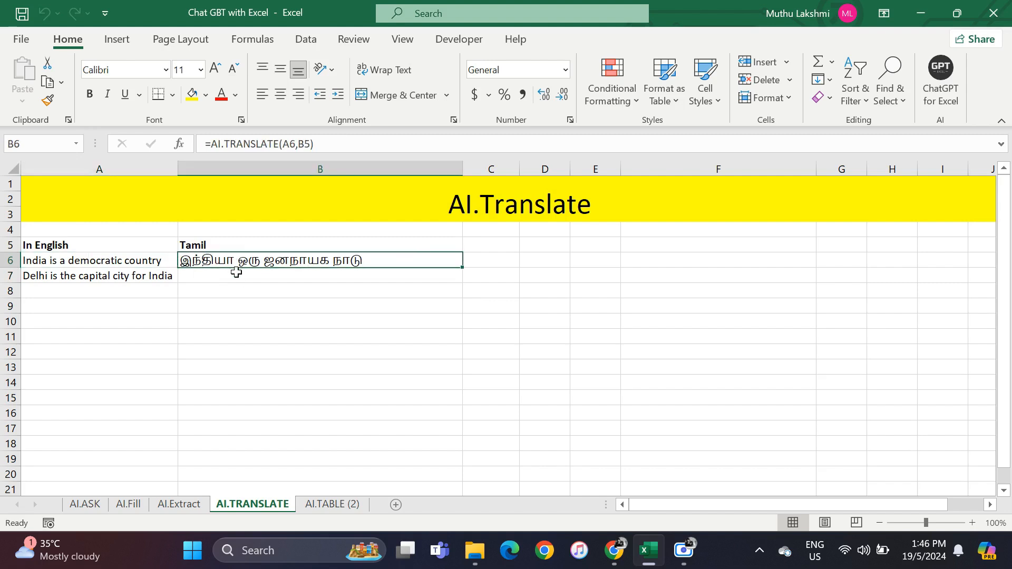
shift+click(236, 272)
key(ctrl+d)
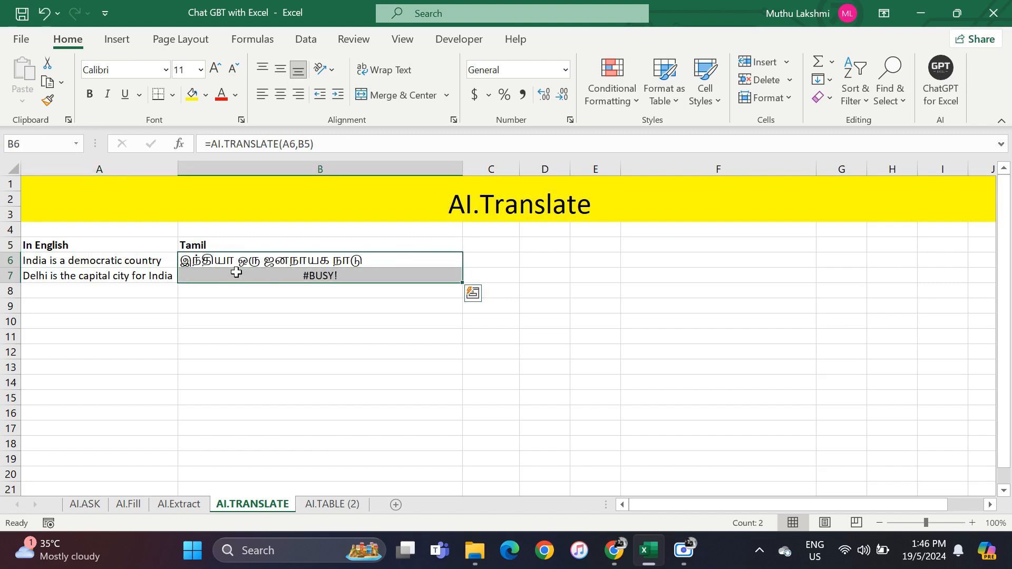
click(111, 278)
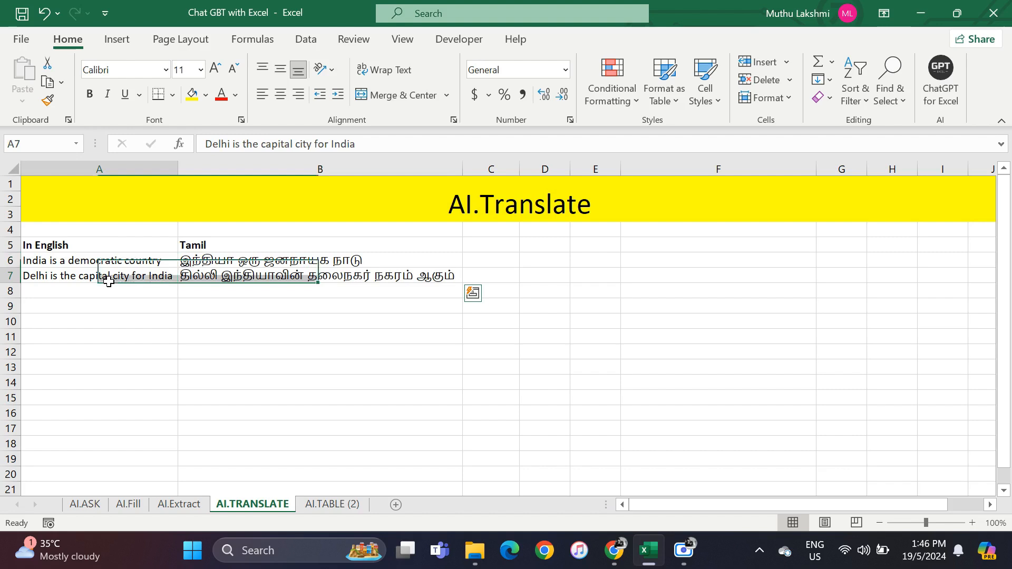
click(196, 275)
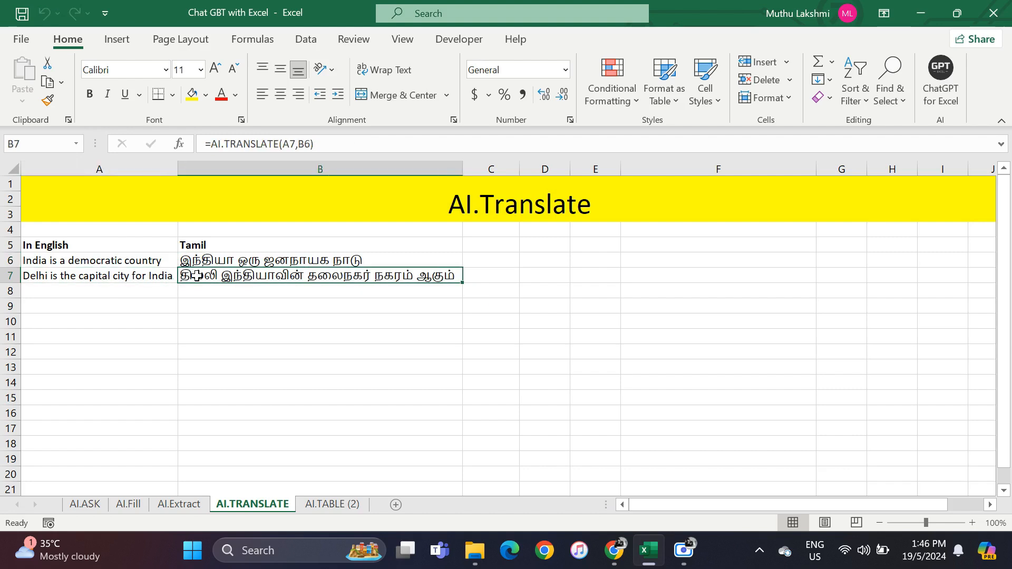
Change the target language header in B5 to Hindi so both sentences are retranslated.
click(190, 245)
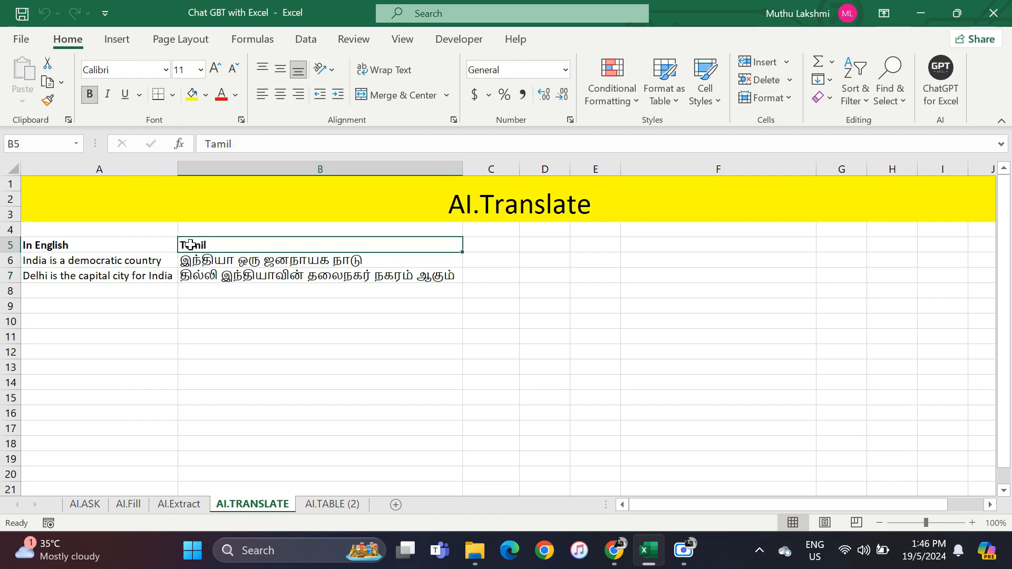
text(Hindi)
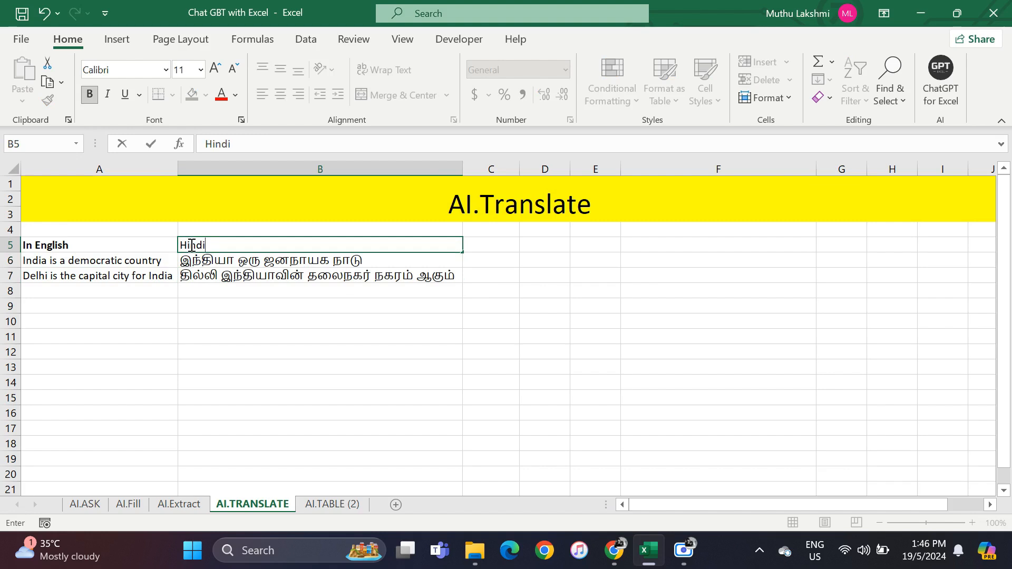
key(Return)
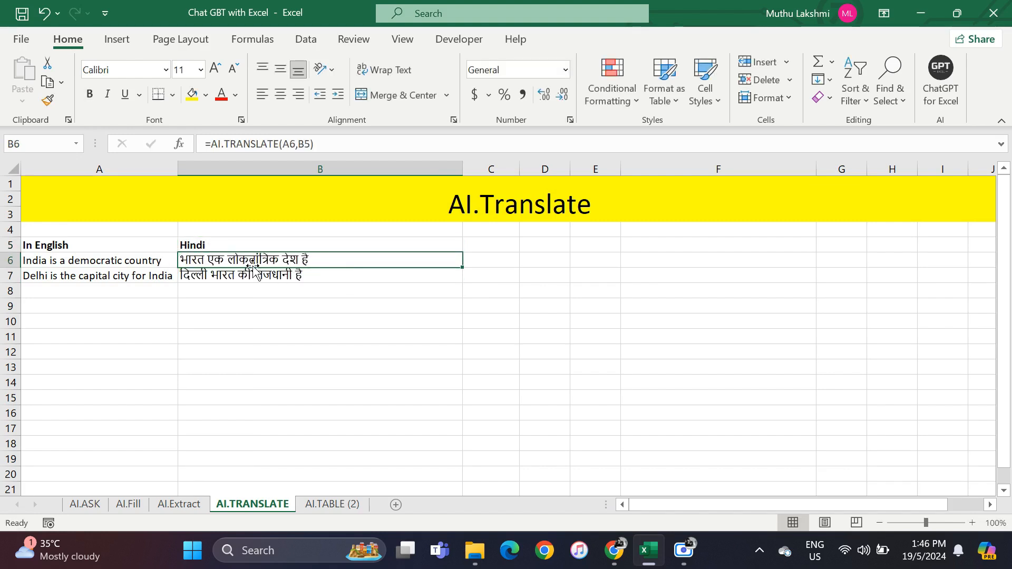
click(201, 247)
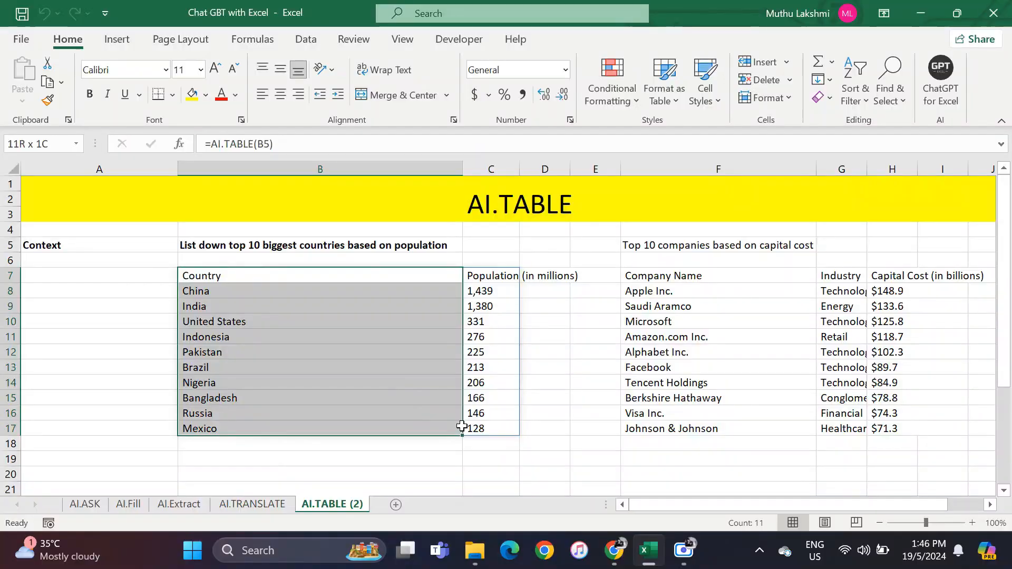
Clear the existing country and population table, B7:C17, on the AI.TABLE (2) sheet.
drag(461, 427, 476, 428)
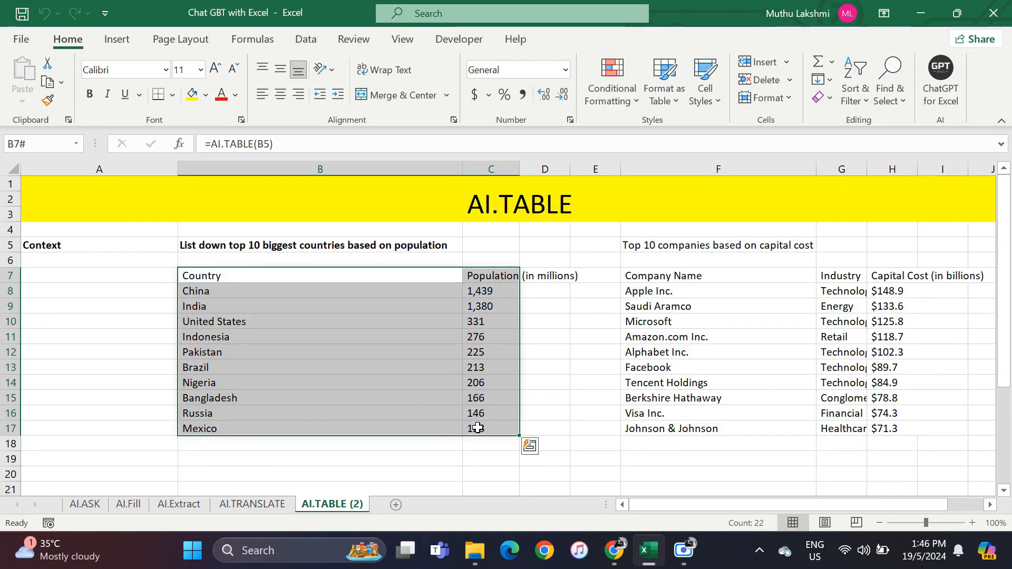
key(Delete)
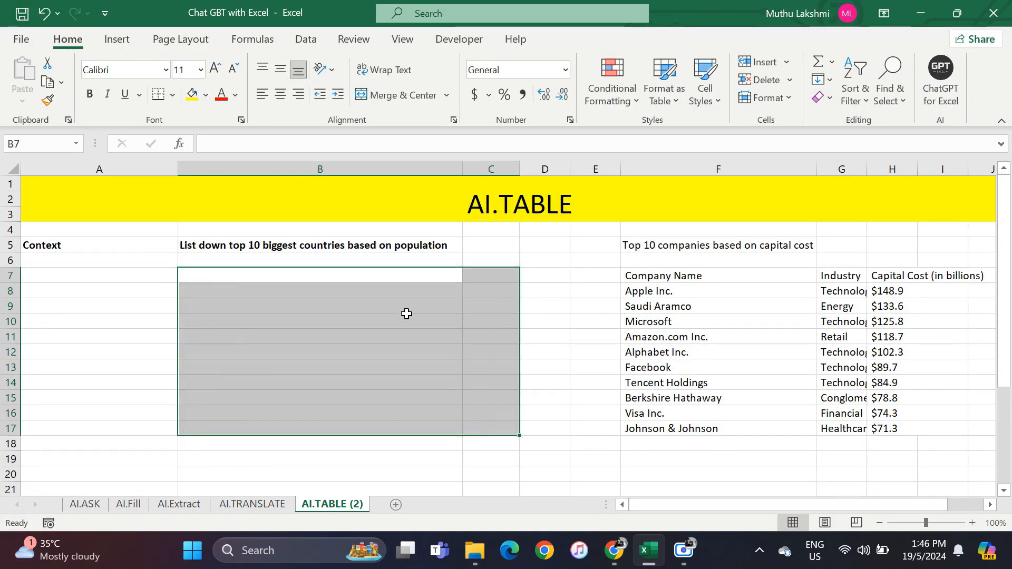
click(368, 275)
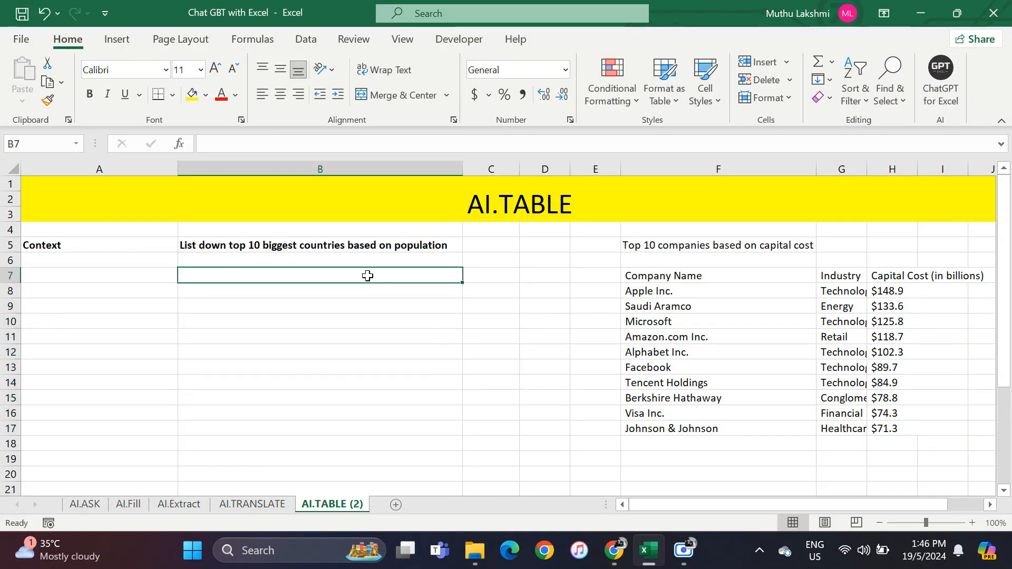
Generate a table of the top 10 countries from the prompt in B5 by entering =AI.TABLE(B5) in B8.
click(273, 244)
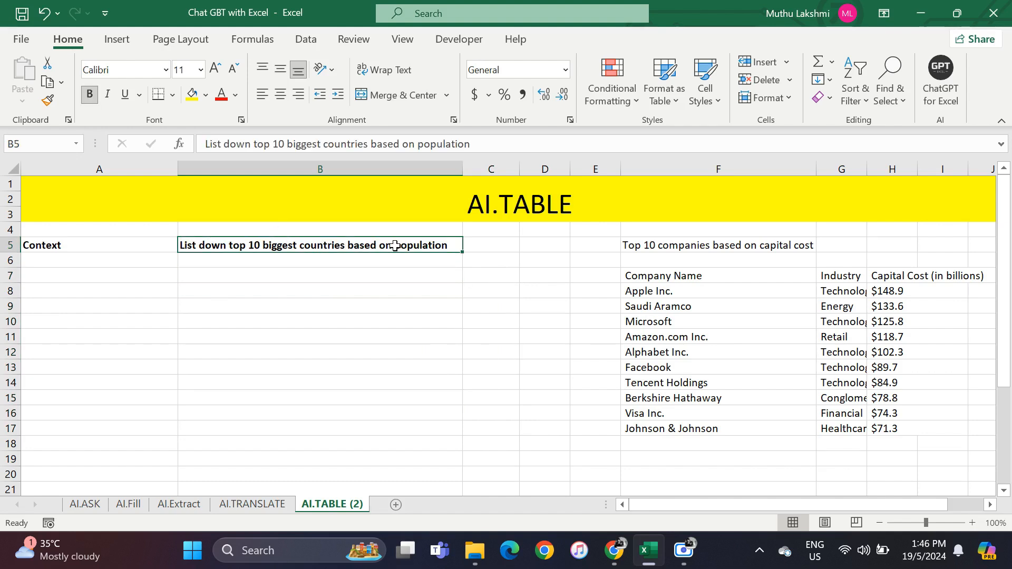
click(209, 286)
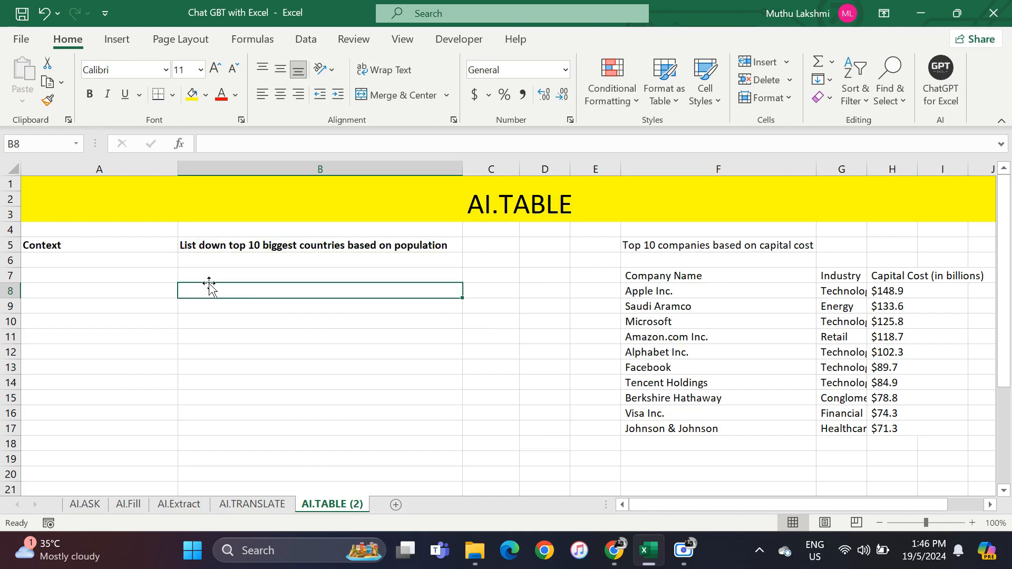
text(=ai.ta)
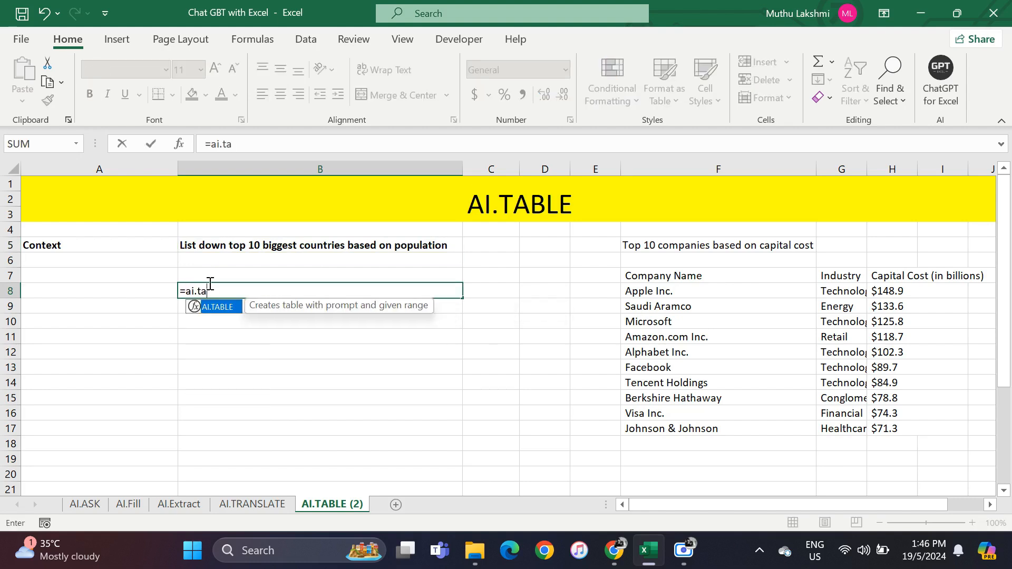
key(Tab)
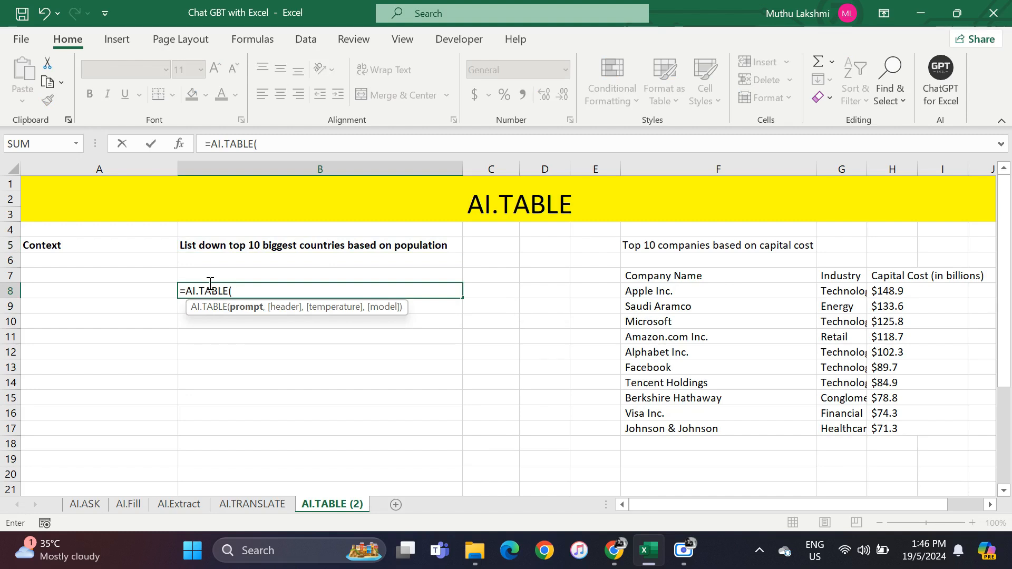
click(263, 249)
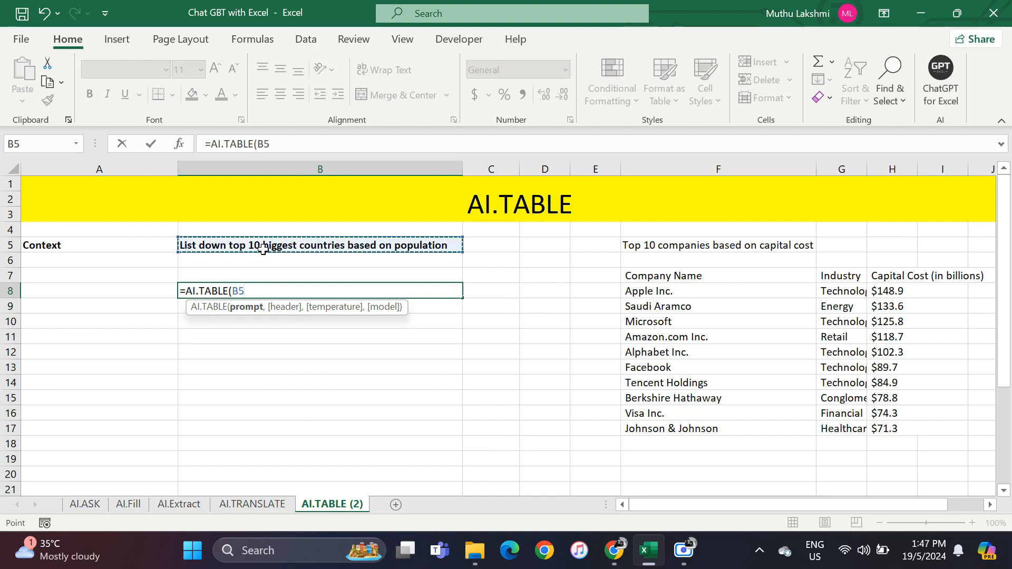
key(Return)
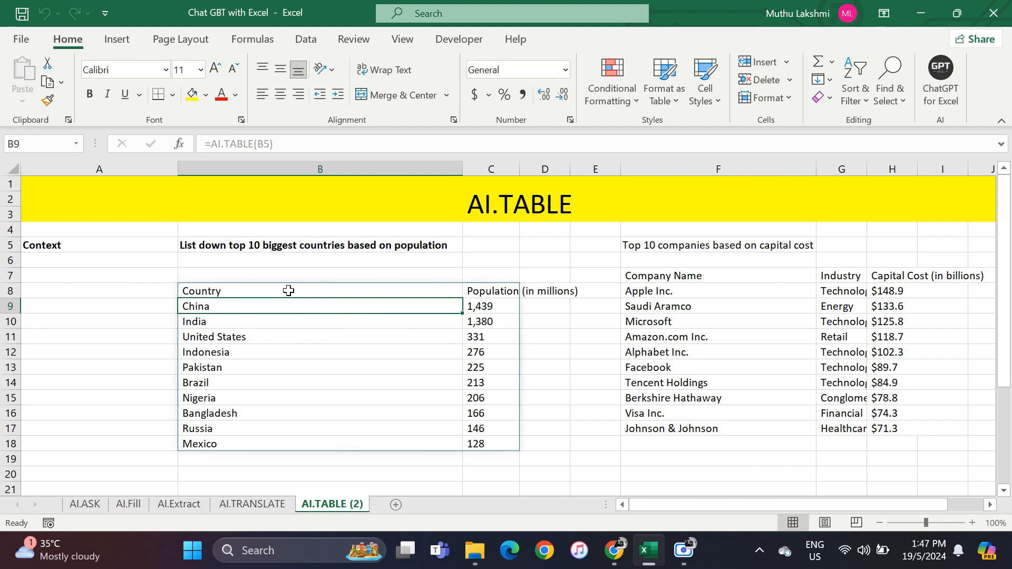
Change the prompt in B5 to "List down top 10 biggest countries based on land" and review the regenerated table.
click(420, 245)
click(441, 144)
double_click(441, 145)
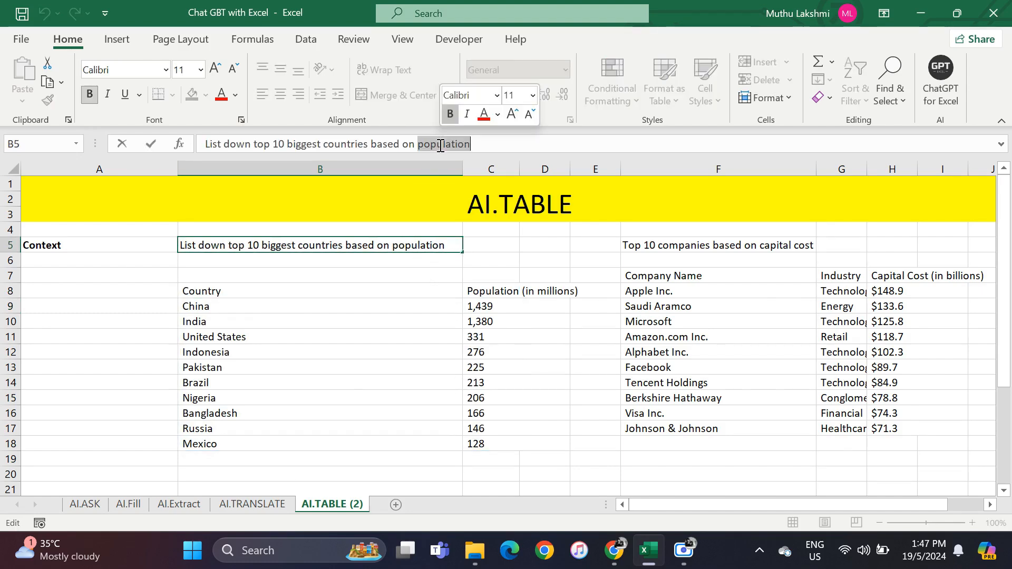
text(land)
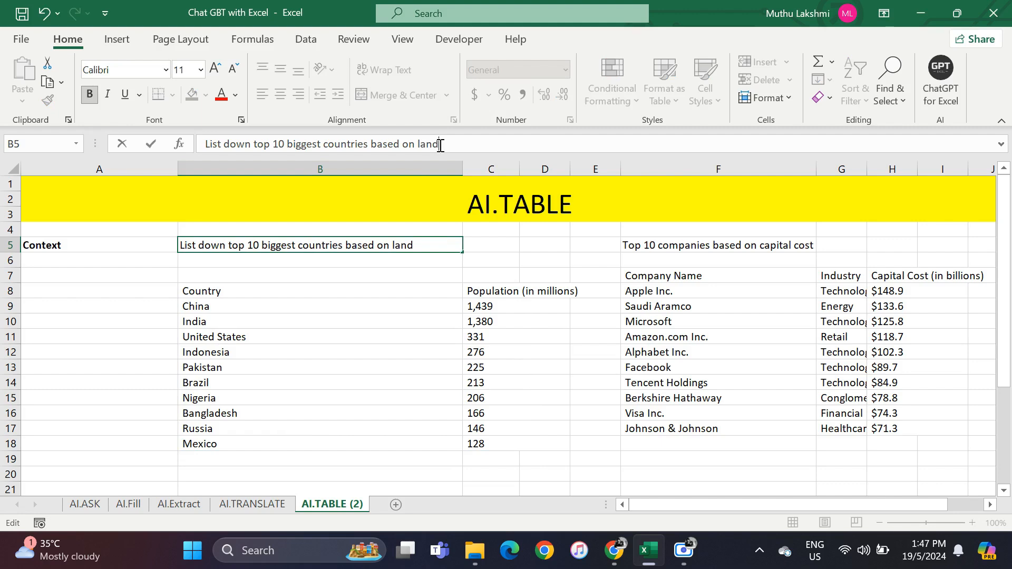
key(Return)
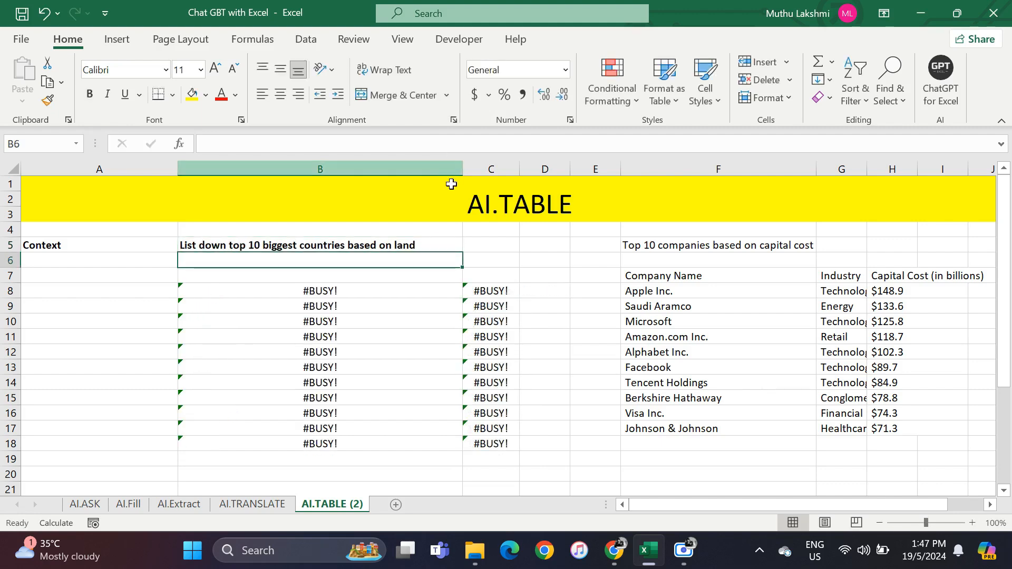
click(391, 294)
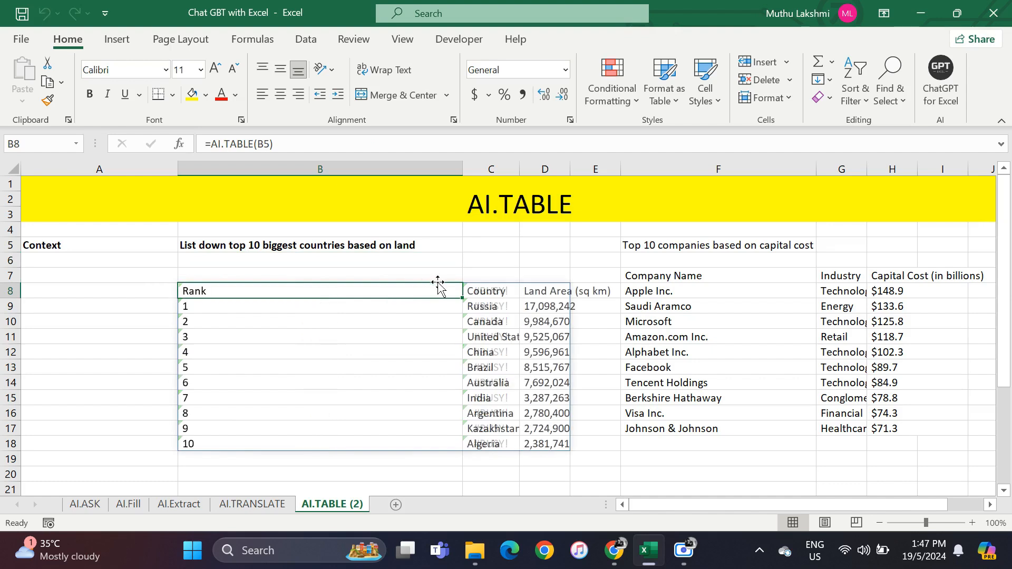
click(489, 304)
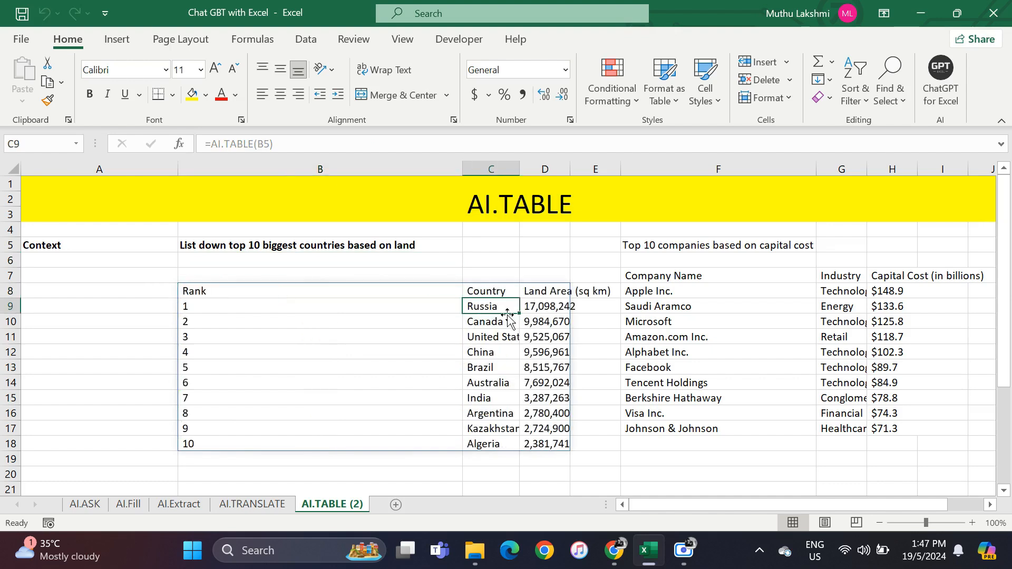
drag(482, 293, 538, 457)
click(536, 402)
Clear the existing top 10 companies table in F7:H17.
scroll(548, 359, right, 1)
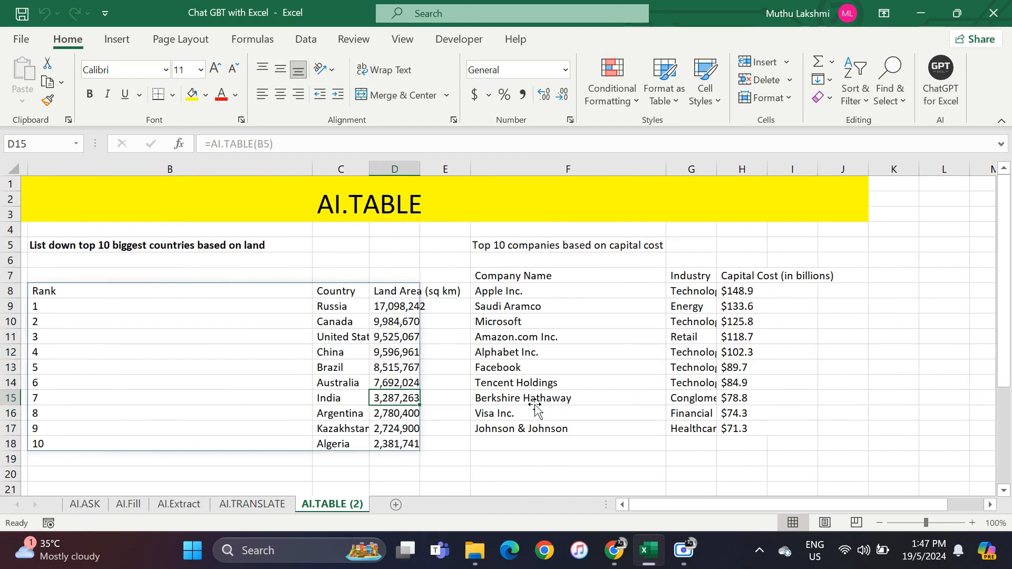
drag(540, 275, 734, 431)
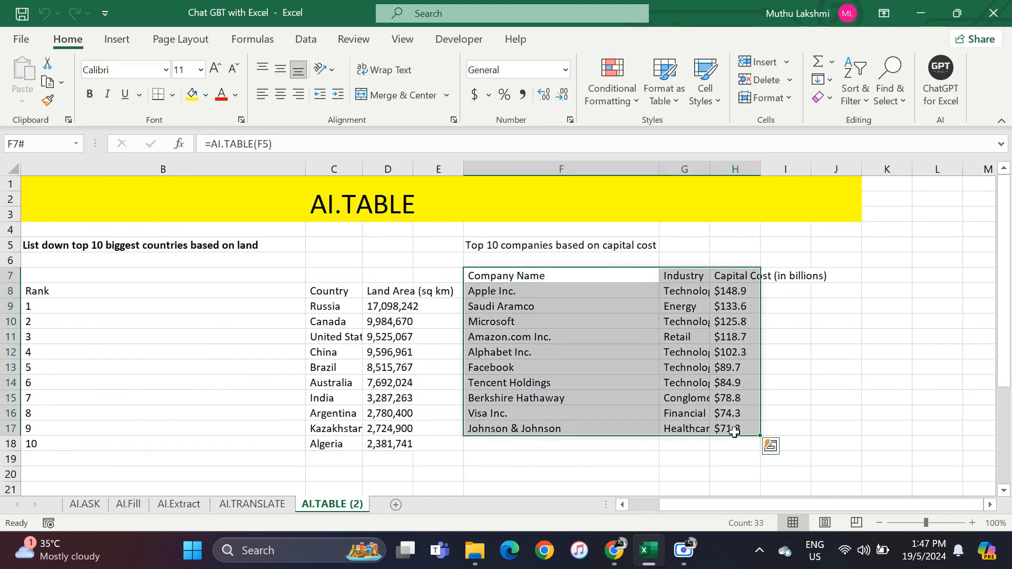
key(Delete)
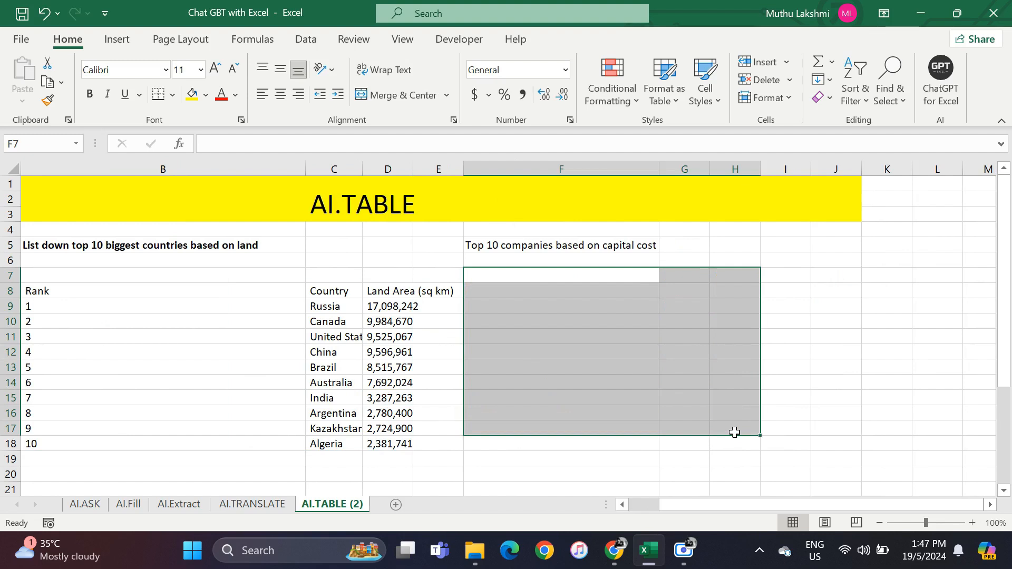
Generate the top 10 companies table from the prompt in F5 by entering =AI.TABLE(F5) in F8.
click(583, 276)
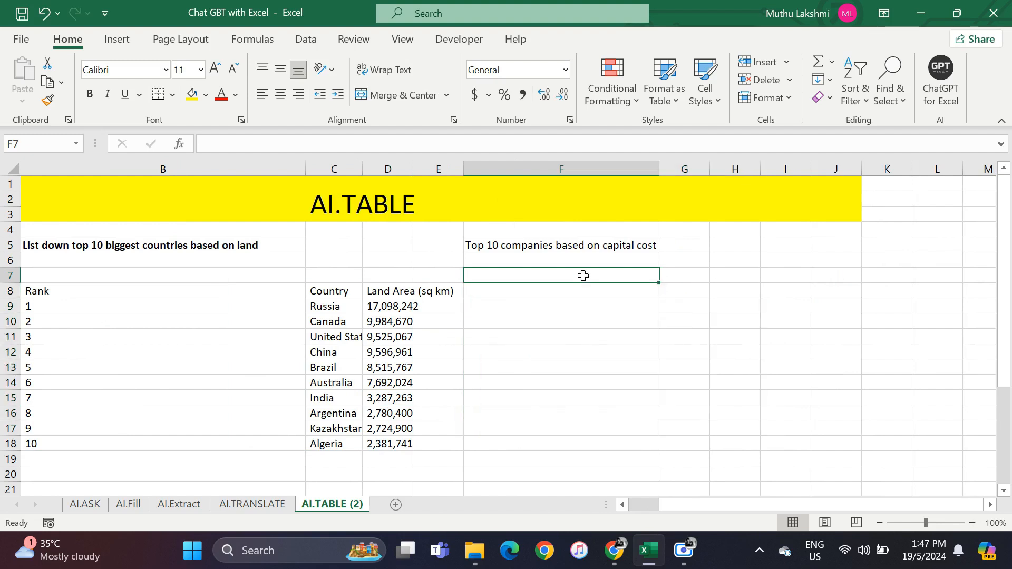
click(603, 288)
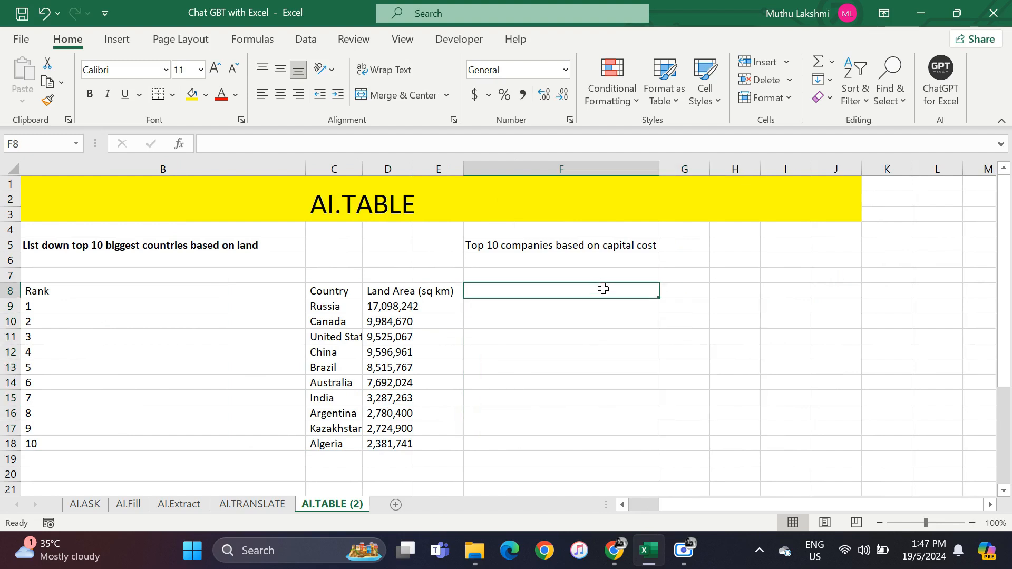
text(=)
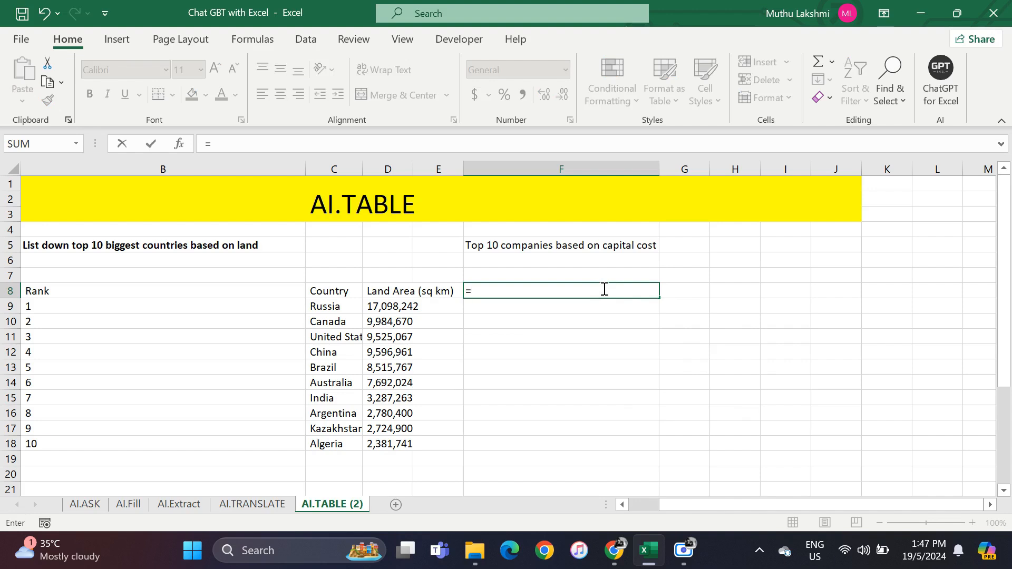
text(ai.ta)
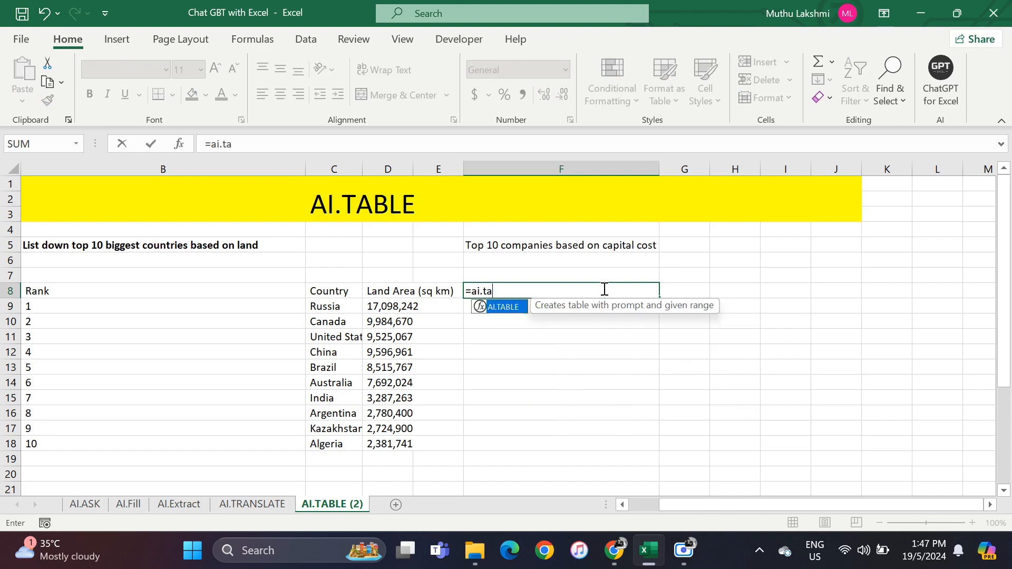
key(Tab)
click(559, 249)
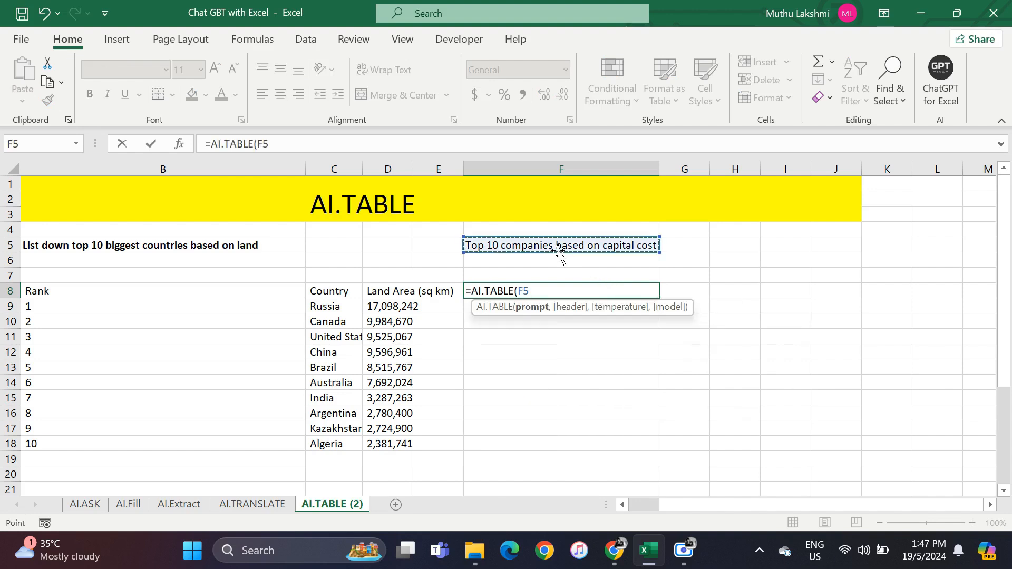
text())
key(Return)
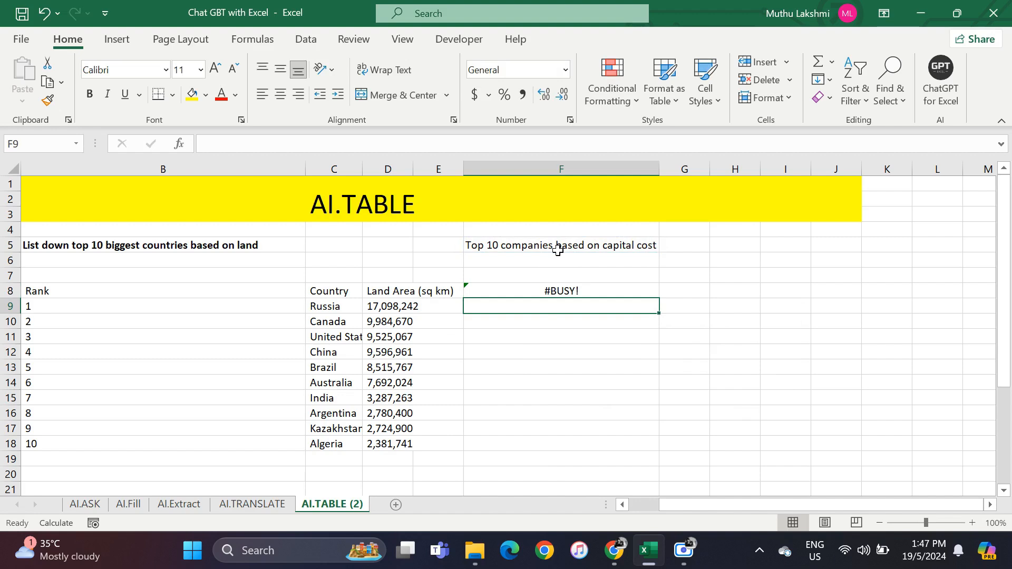
Review the generated company table's names, industries and capital costs against the prompt in F5.
click(704, 355)
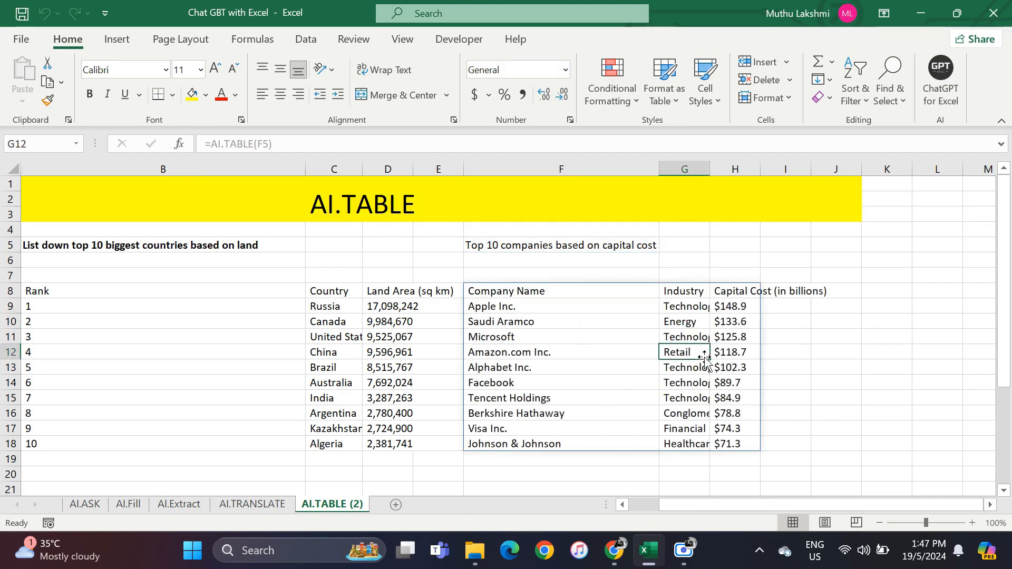
click(597, 244)
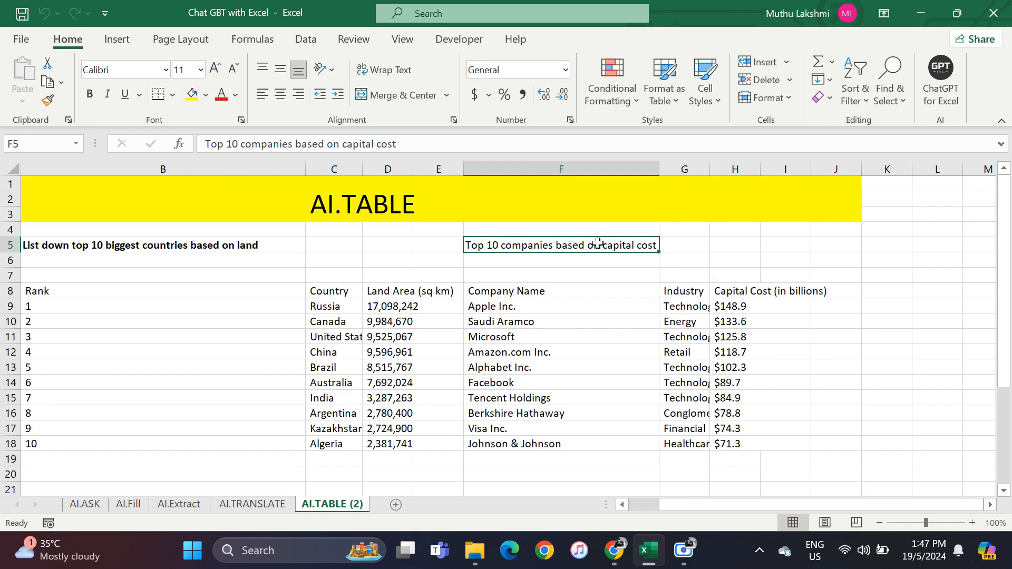
click(456, 320)
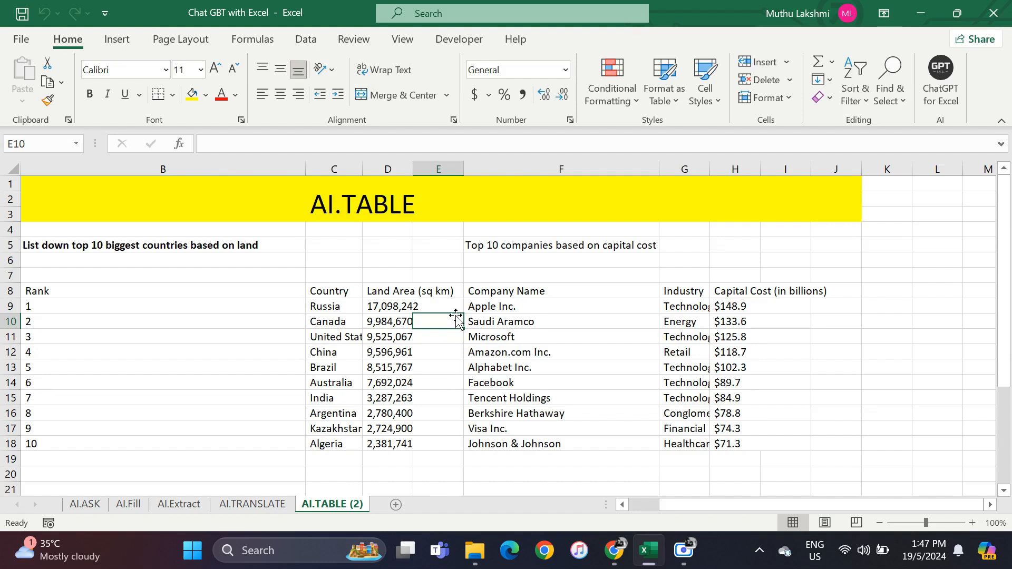
click(557, 308)
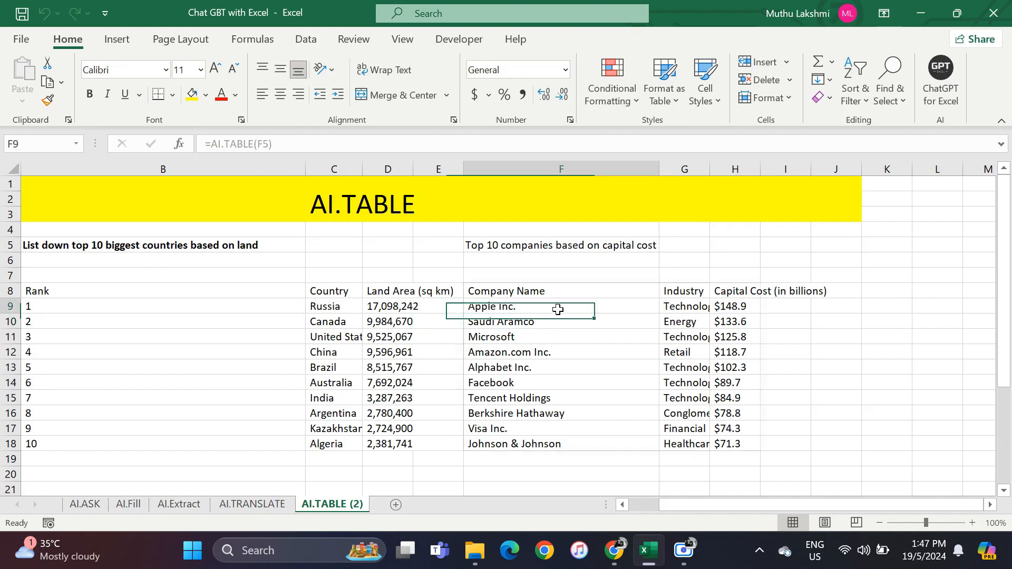
click(721, 384)
click(795, 395)
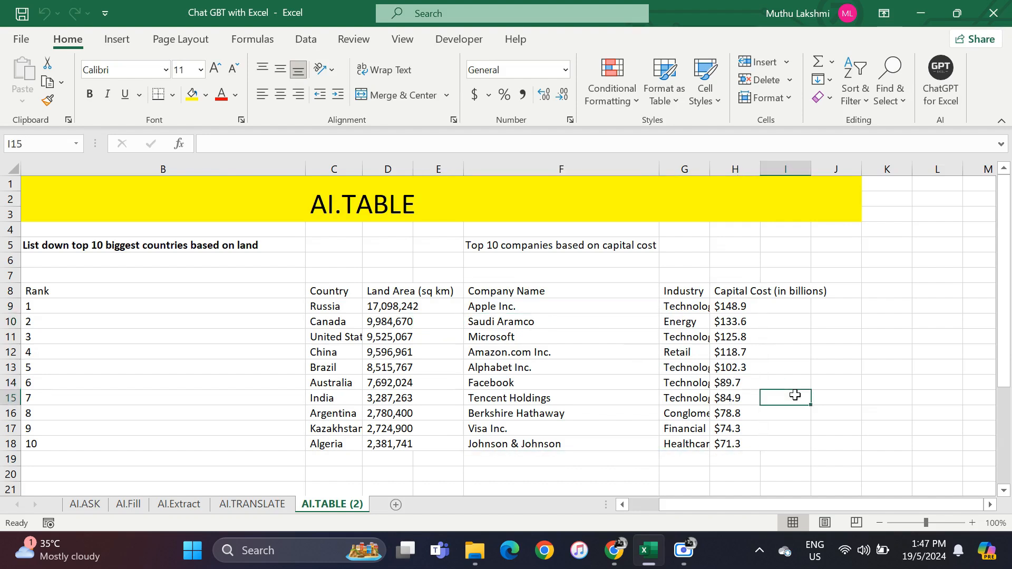